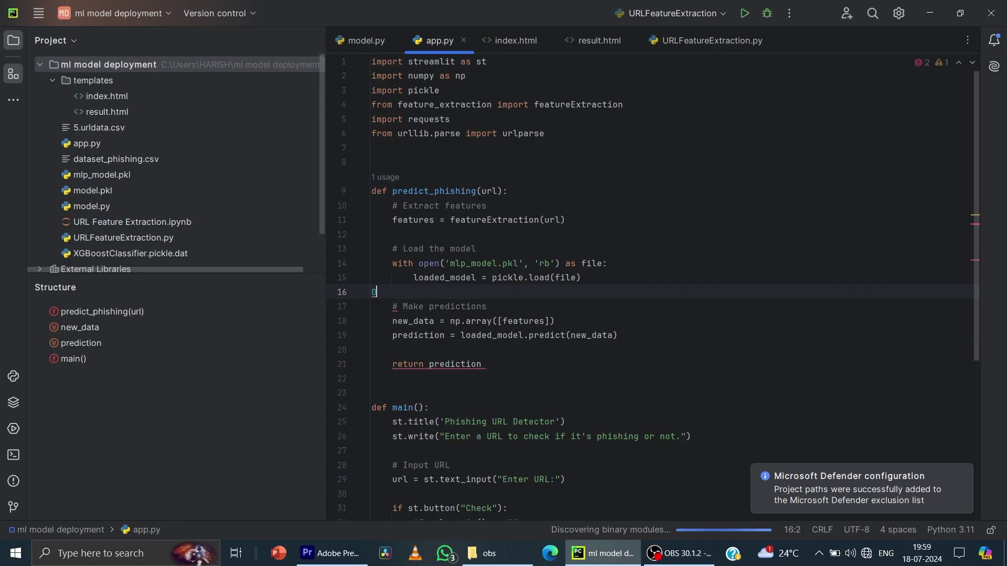
{"action": "key", "text": "BackSpace"}
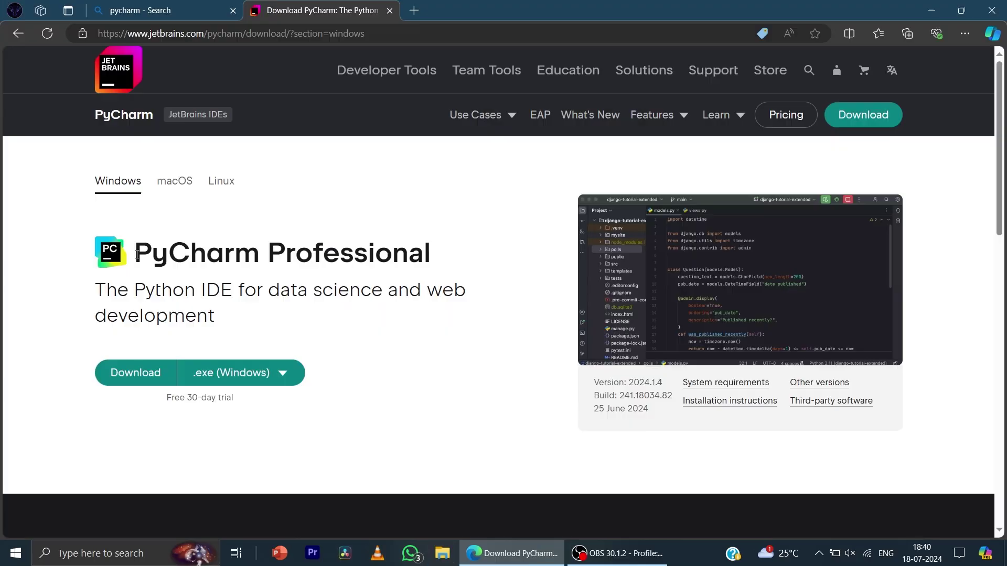
{"action": "left_click_drag", "start_coordinate": [135, 254], "coordinate": [433, 266]}
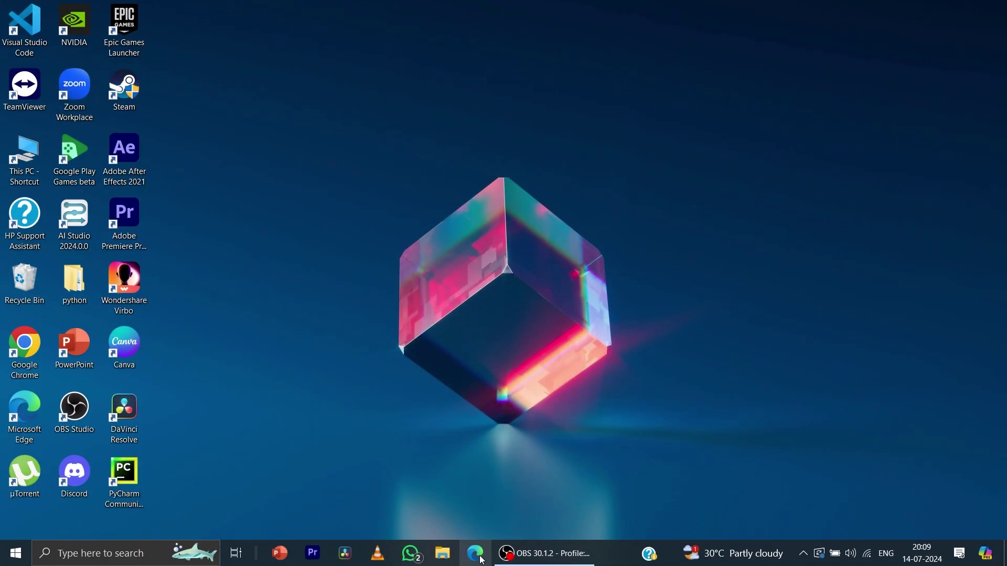
Open Microsoft Edge, search the web for python, and open the python.org downloads page from the results.
{"action": "left_click", "coordinate": [478, 555]}
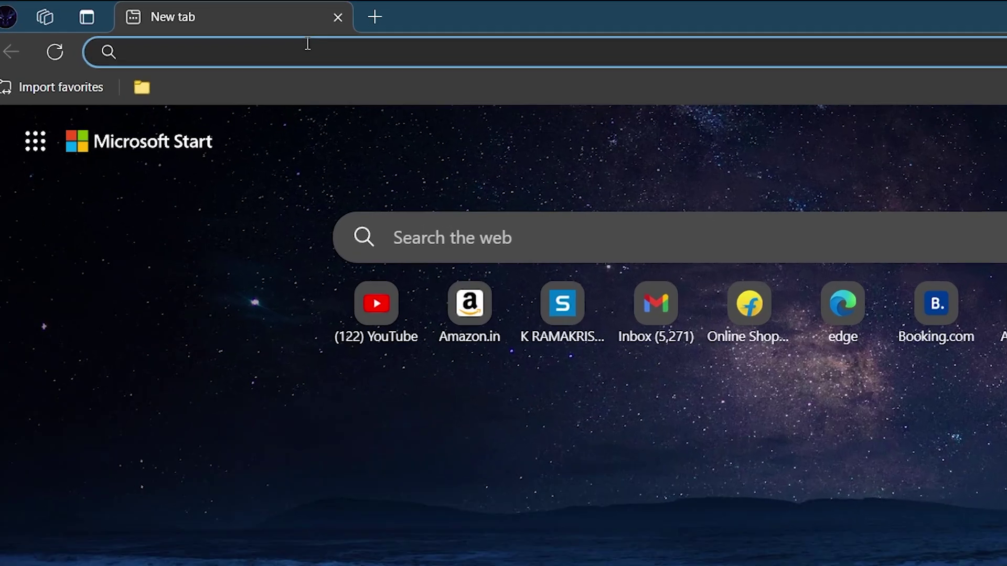
{"action": "type", "text": "py"}
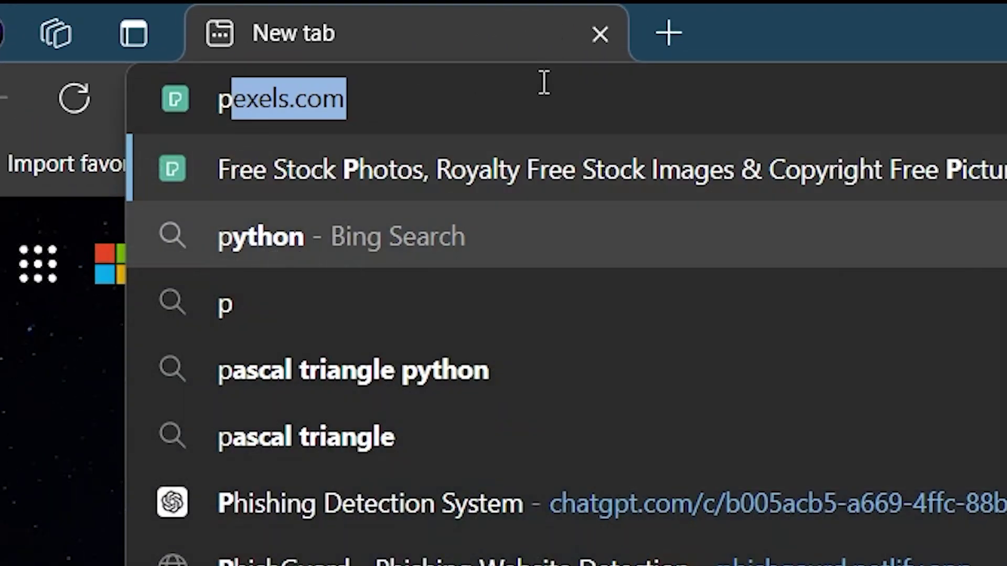
{"action": "type", "text": "thon"}
{"action": "key", "text": "Return"}
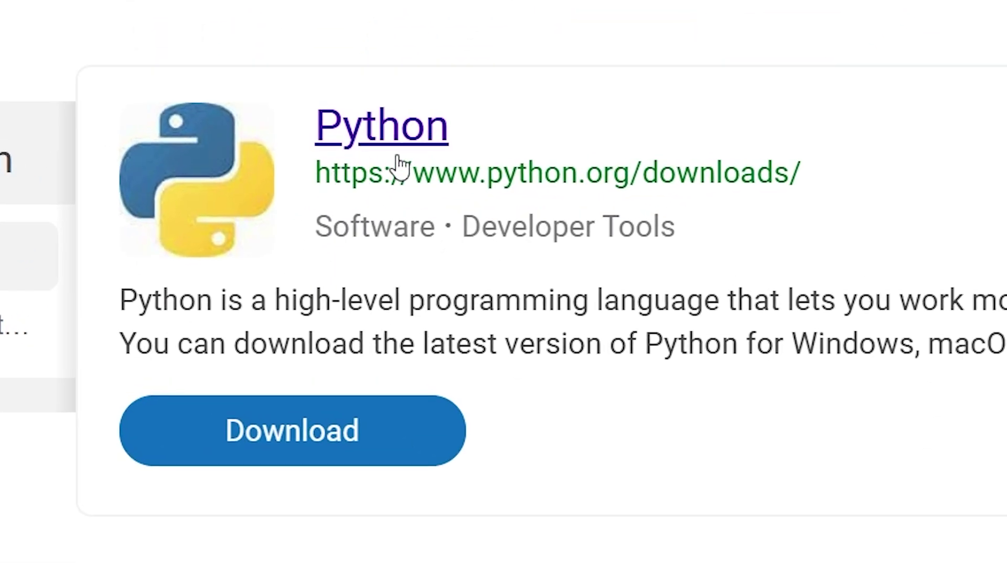
{"action": "left_click", "coordinate": [398, 167]}
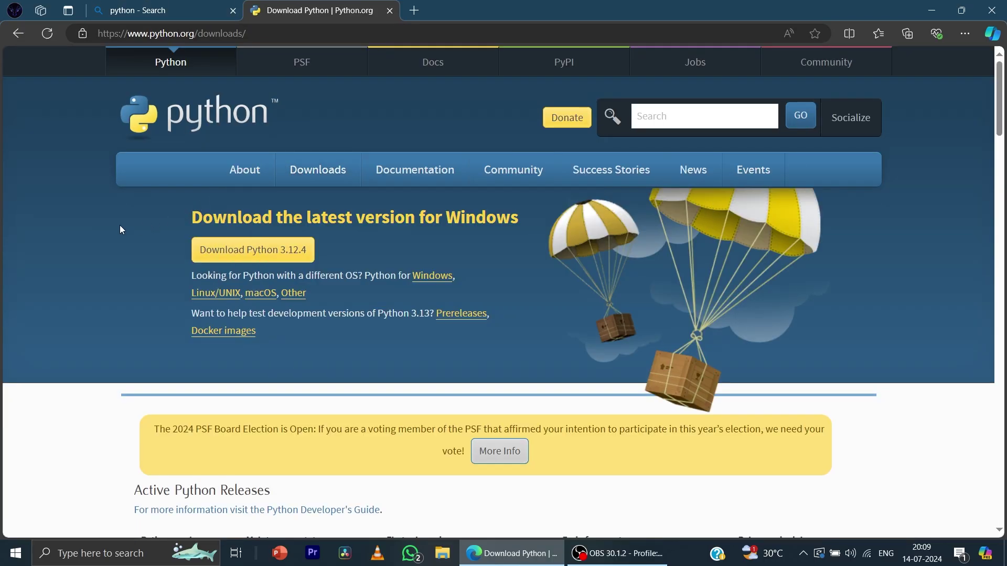
Download the Python 3.12.4 installer for Windows and launch the downloaded file.
{"action": "scroll", "coordinate": [144, 196], "scroll_direction": "down", "scroll_amount": 2}
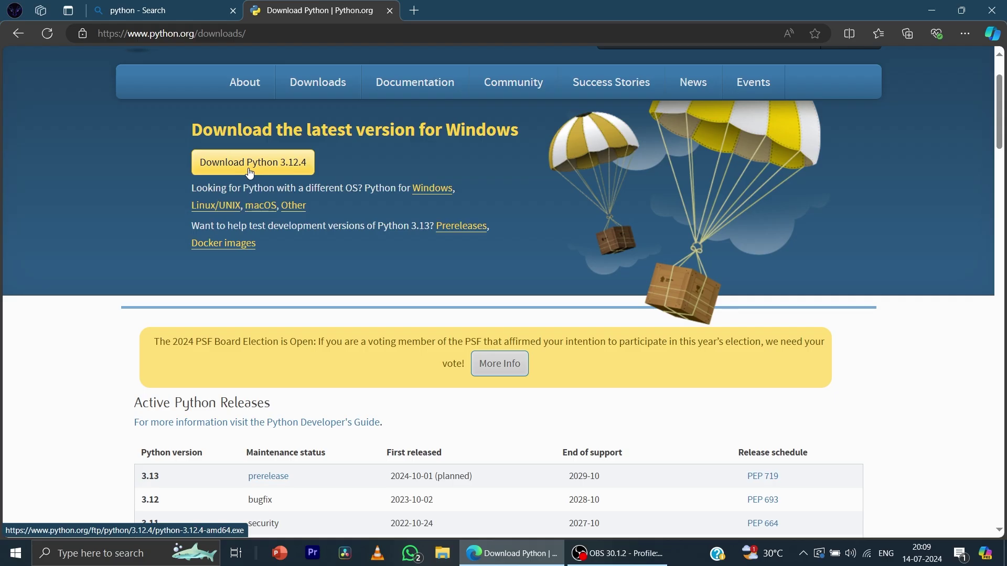
{"action": "left_click", "coordinate": [240, 173]}
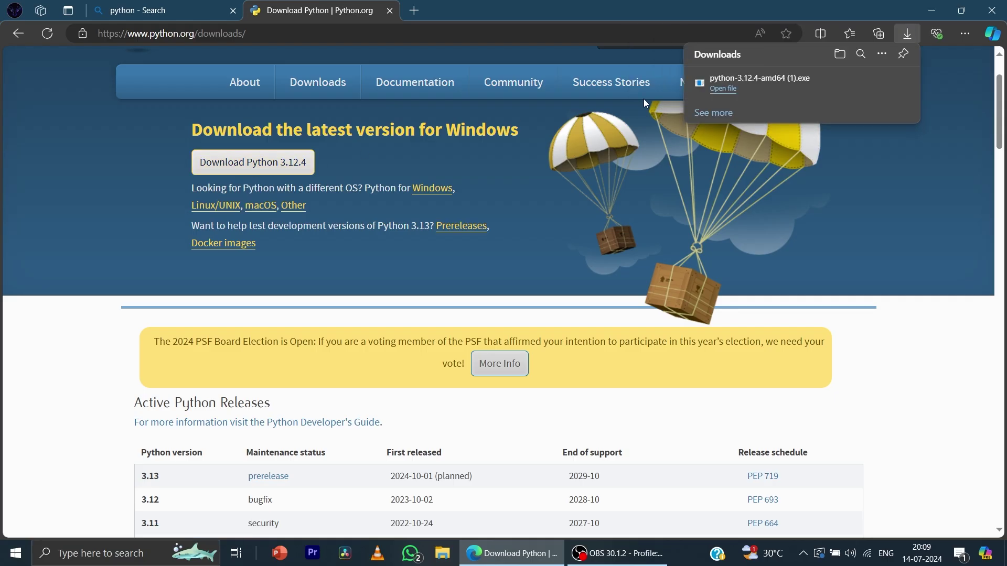
{"action": "left_click", "coordinate": [719, 92]}
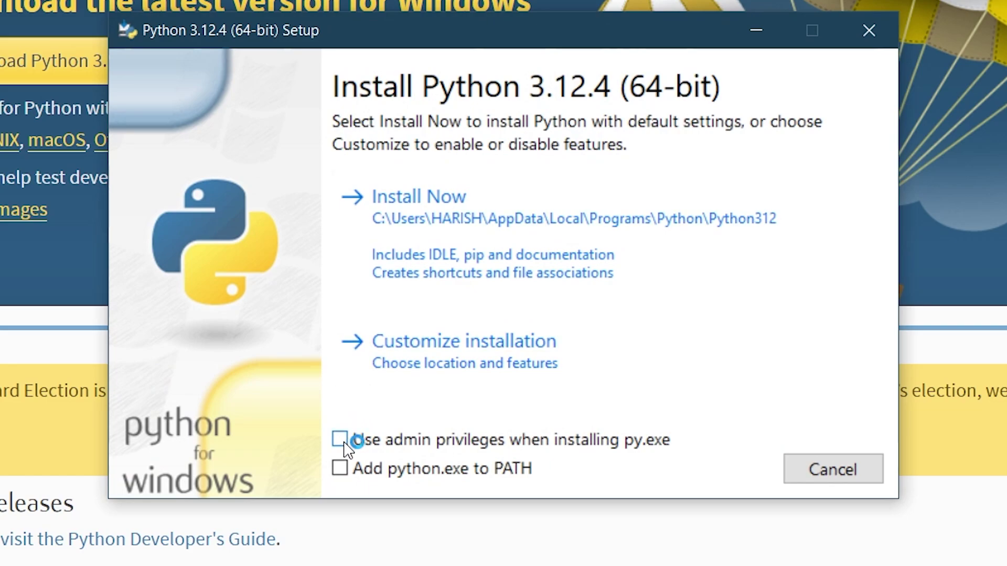
Enable admin privileges for py.exe and adding python.exe to PATH, then customize the installation, accepting the default optional features.
{"action": "left_click", "coordinate": [342, 442]}
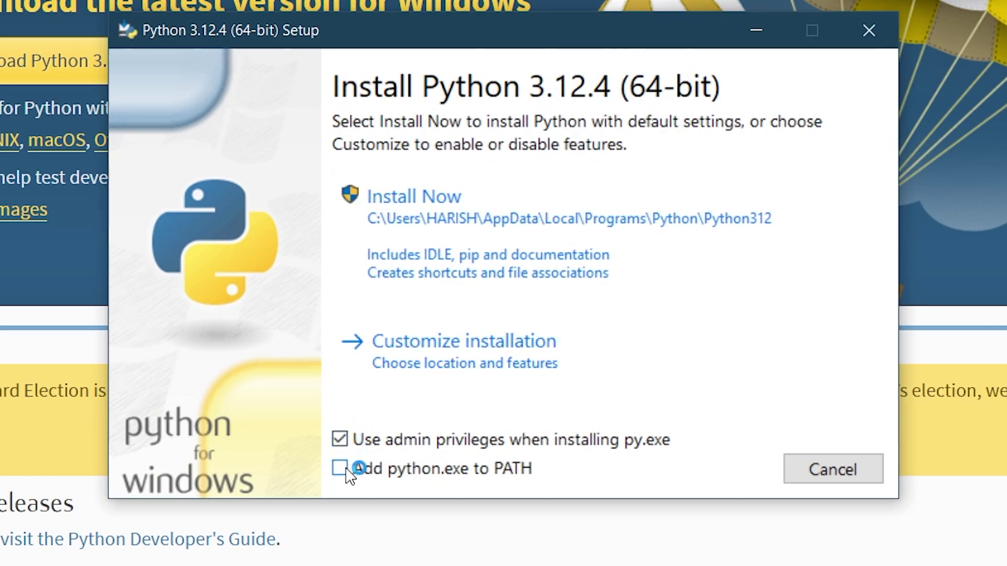
{"action": "left_click", "coordinate": [342, 468]}
{"action": "left_click", "coordinate": [414, 346]}
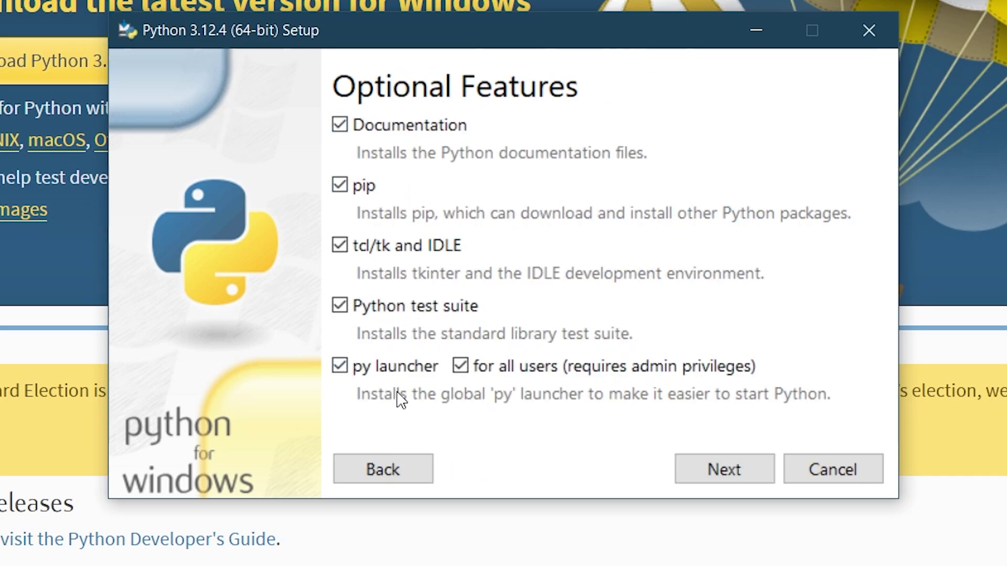
{"action": "left_click", "coordinate": [724, 465]}
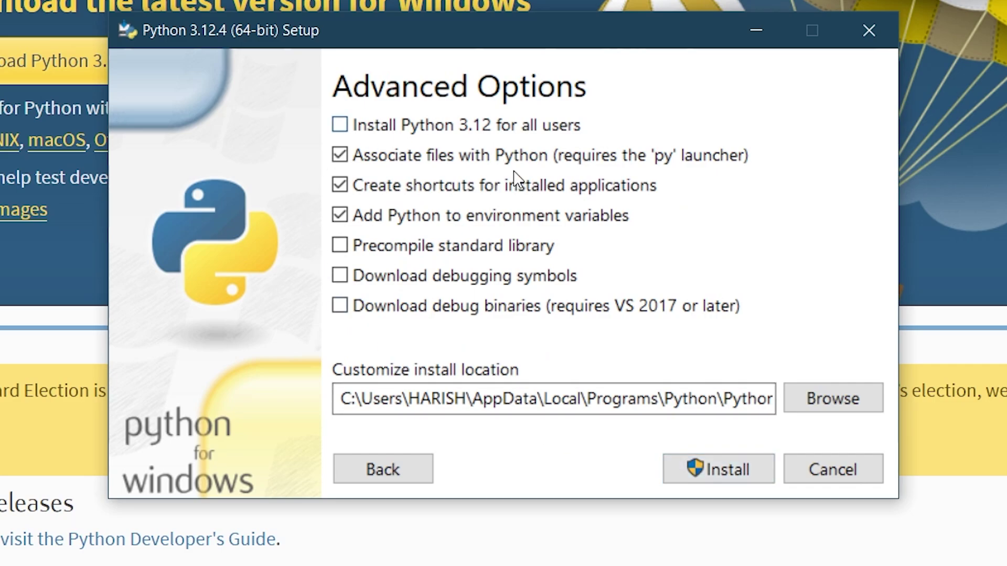
Set Python 3.12 to install for all users, run the installation, and close the setup when it finishes.
{"action": "left_click", "coordinate": [340, 126]}
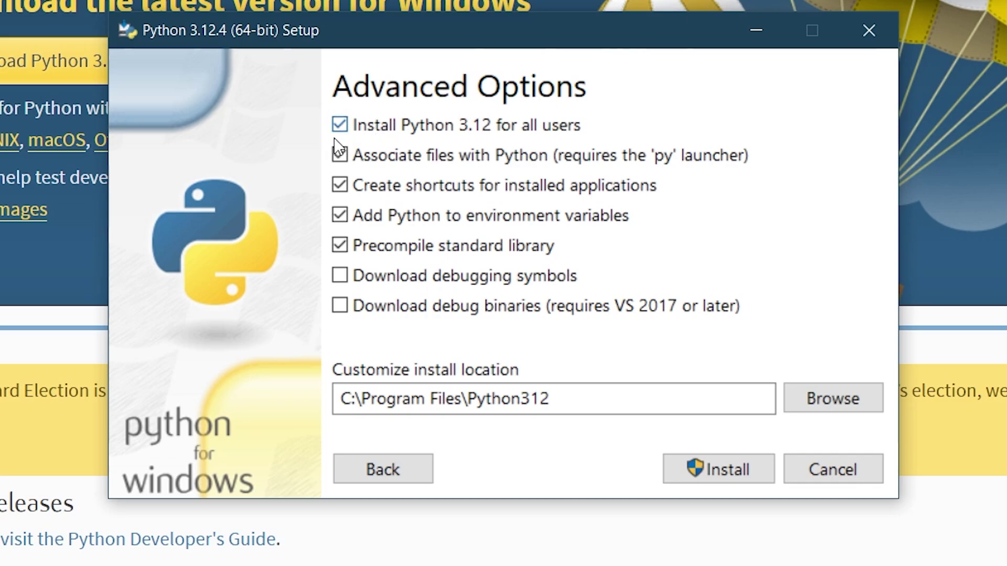
{"action": "left_click", "coordinate": [719, 478]}
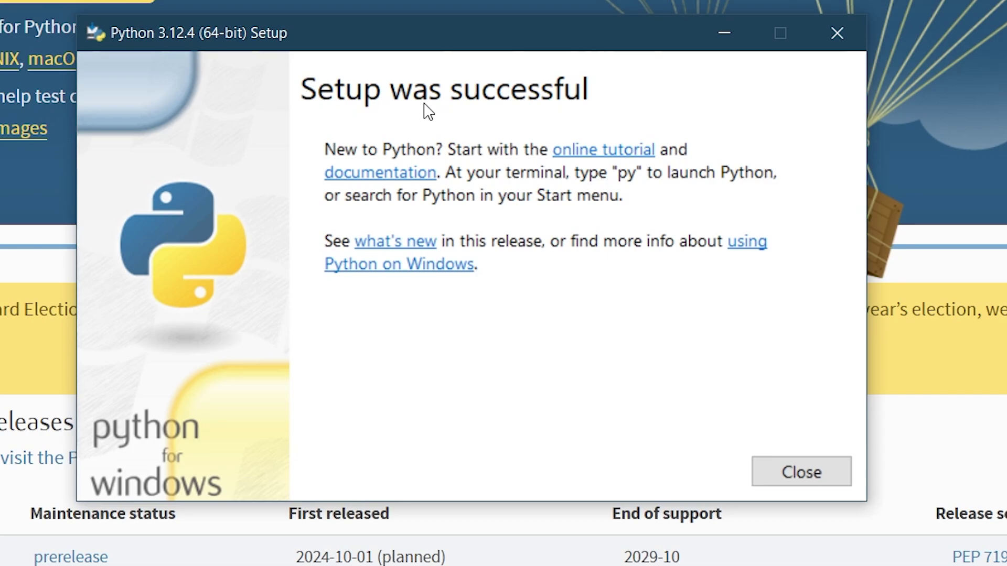
{"action": "left_click", "coordinate": [801, 474]}
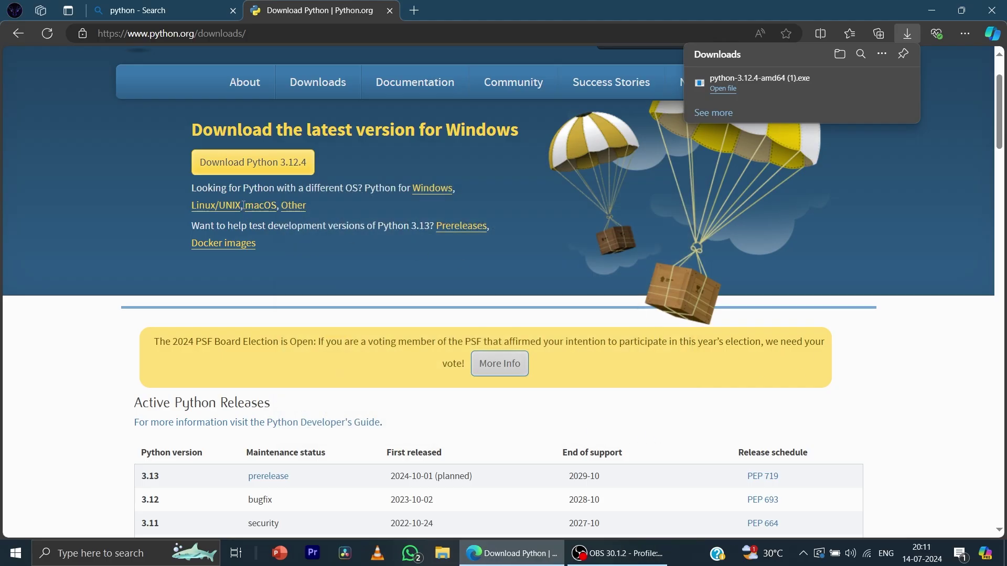
Open Command Prompt and check the installed Python version with python --version.
{"action": "key", "text": "super"}
{"action": "type", "text": "cmd"}
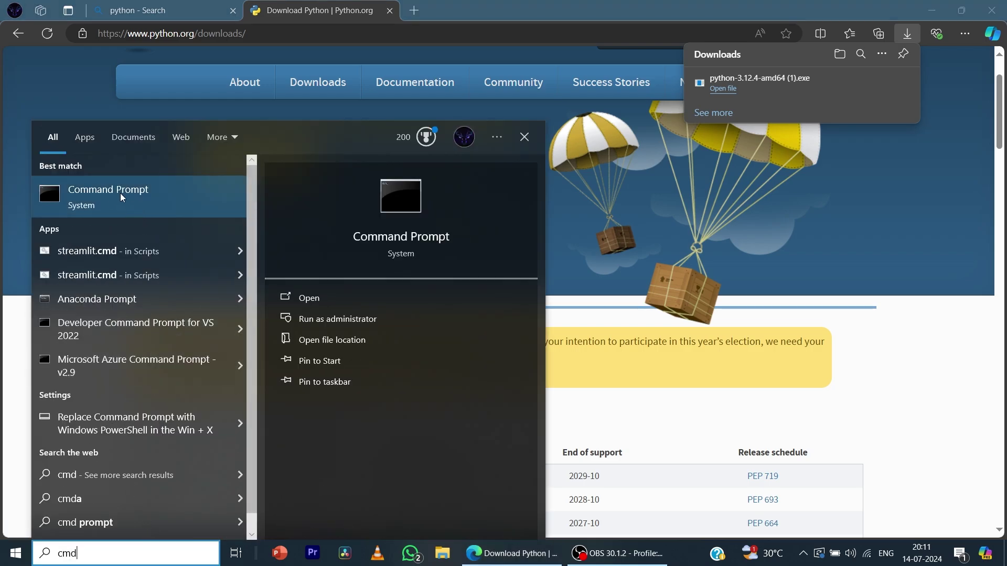
{"action": "left_click", "coordinate": [121, 194]}
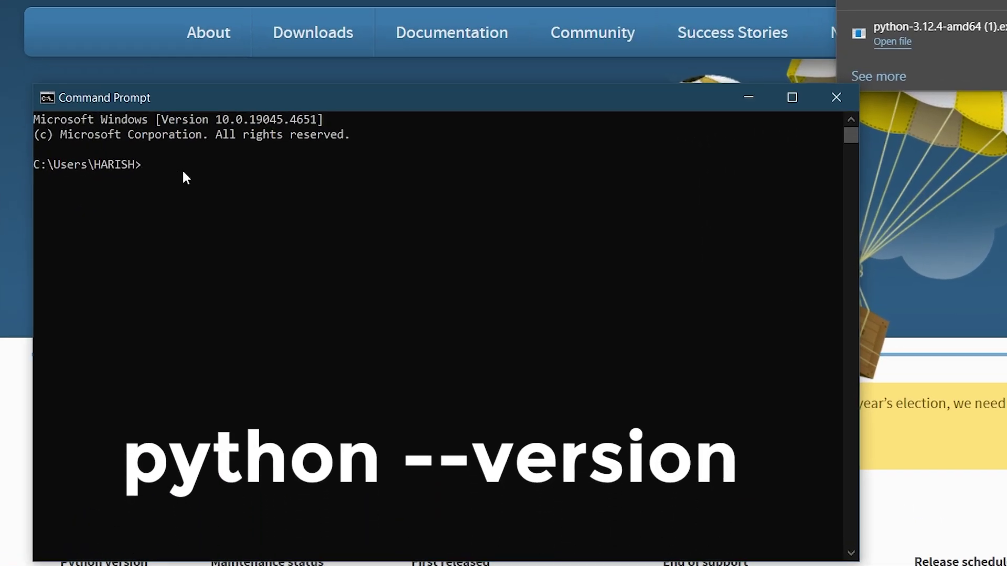
{"action": "type", "text": "python --version"}
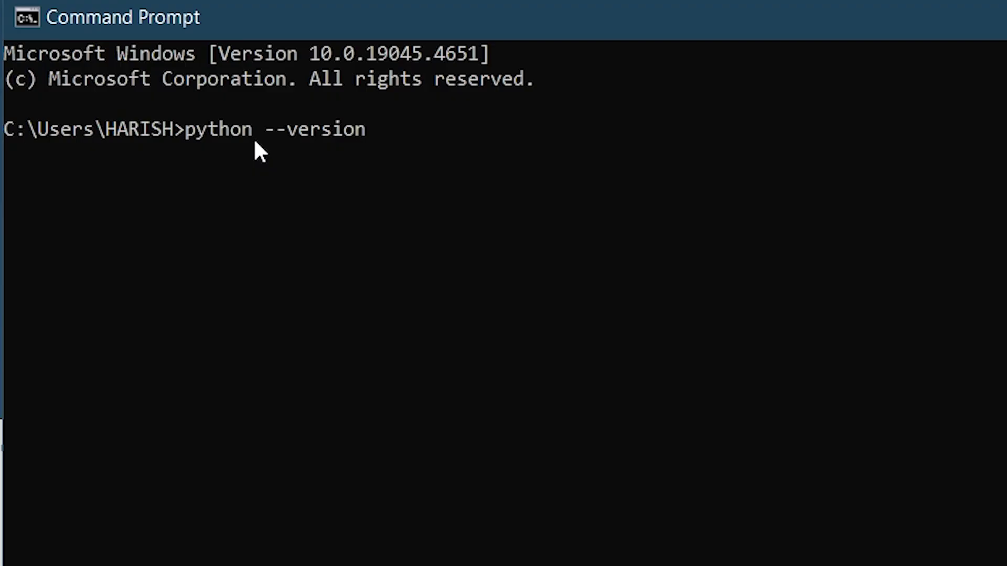
{"action": "key", "text": "Return"}
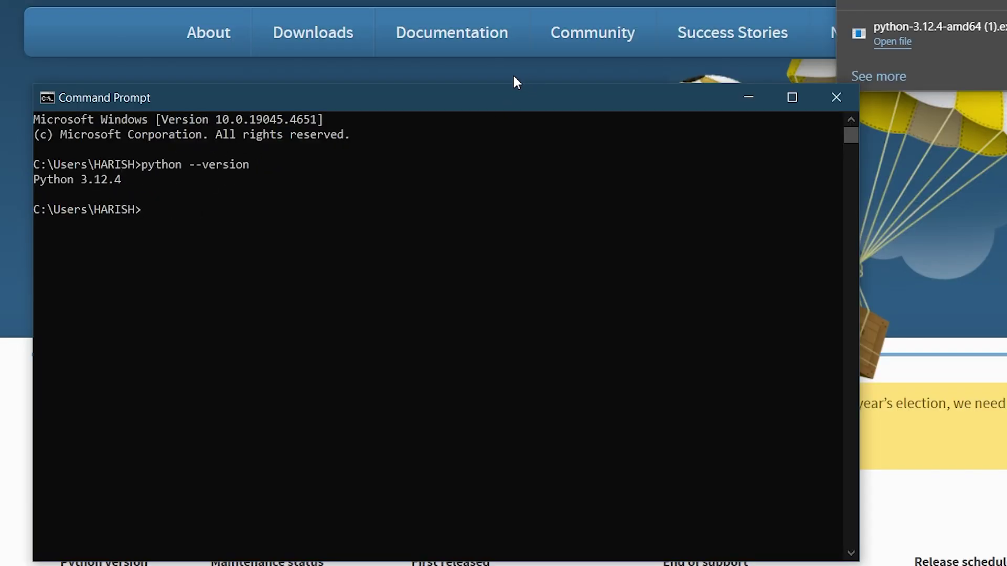
Compare the Command Prompt output with the version offered on the Python download page, then close Command Prompt and show the desktop.
{"action": "left_click", "coordinate": [514, 76]}
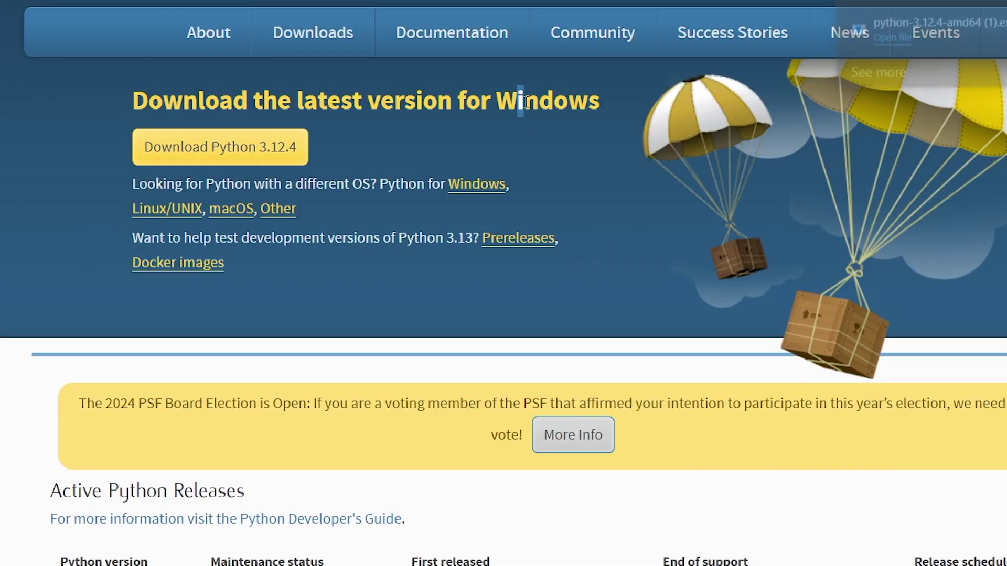
{"action": "left_click_drag", "start_coordinate": [517, 100], "coordinate": [297, 148]}
{"action": "key", "text": "alt+Tab"}
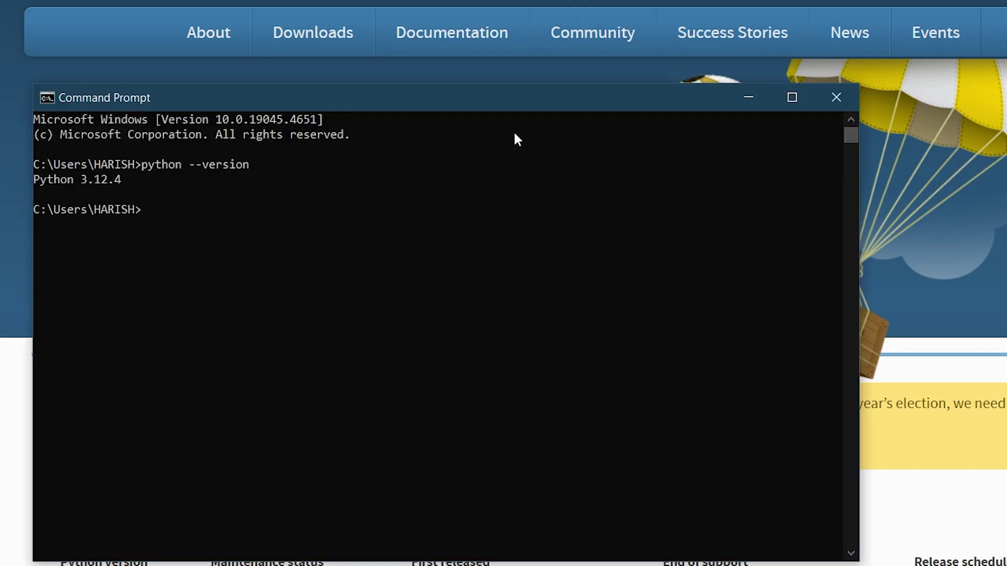
{"action": "left_click_drag", "start_coordinate": [527, 105], "coordinate": [653, 222]}
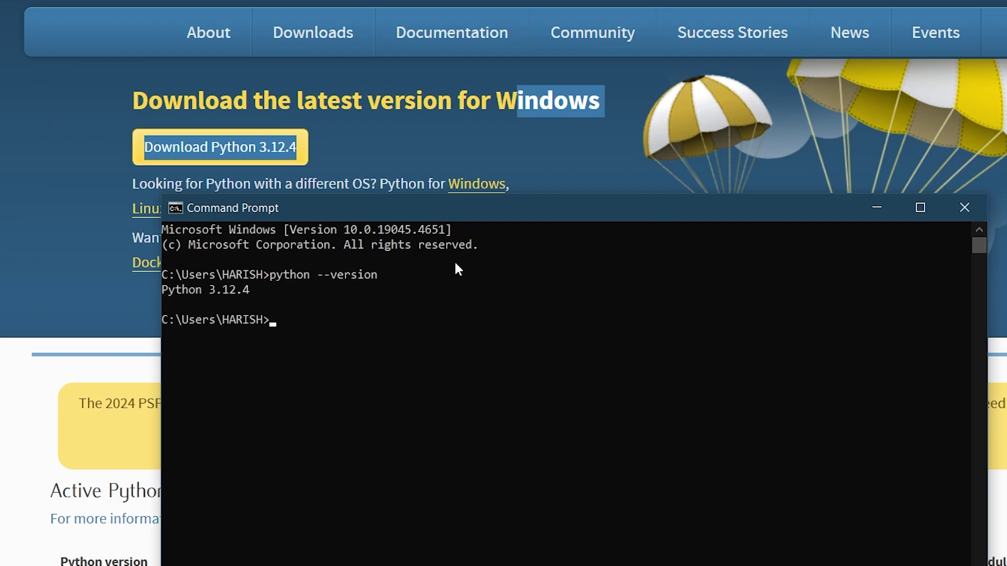
{"action": "left_click", "coordinate": [977, 210]}
{"action": "key", "text": "super+d"}
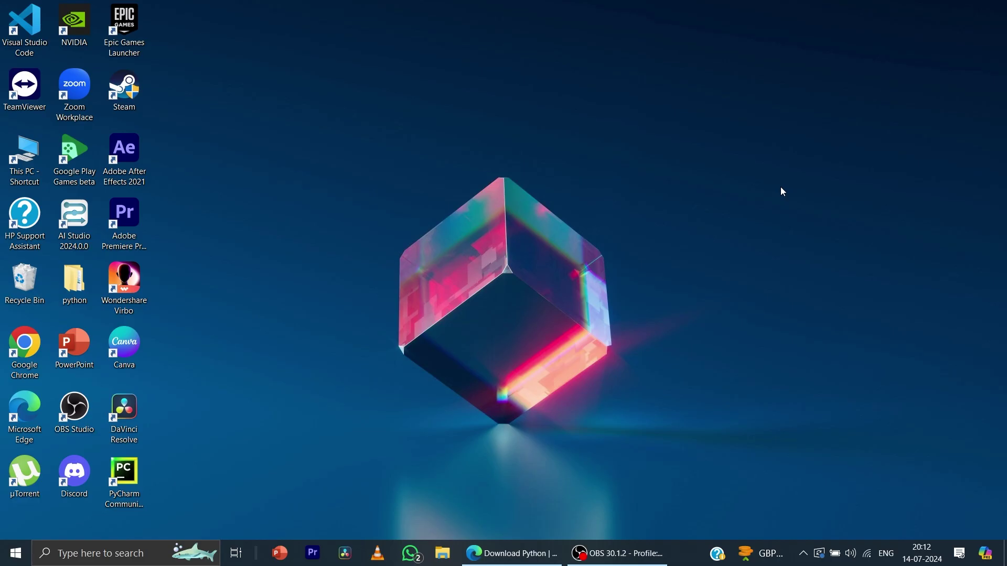
Search Windows for idle and launch IDLE (Python 3.10 64-bit).
{"action": "key", "text": "super"}
{"action": "type", "text": "id"}
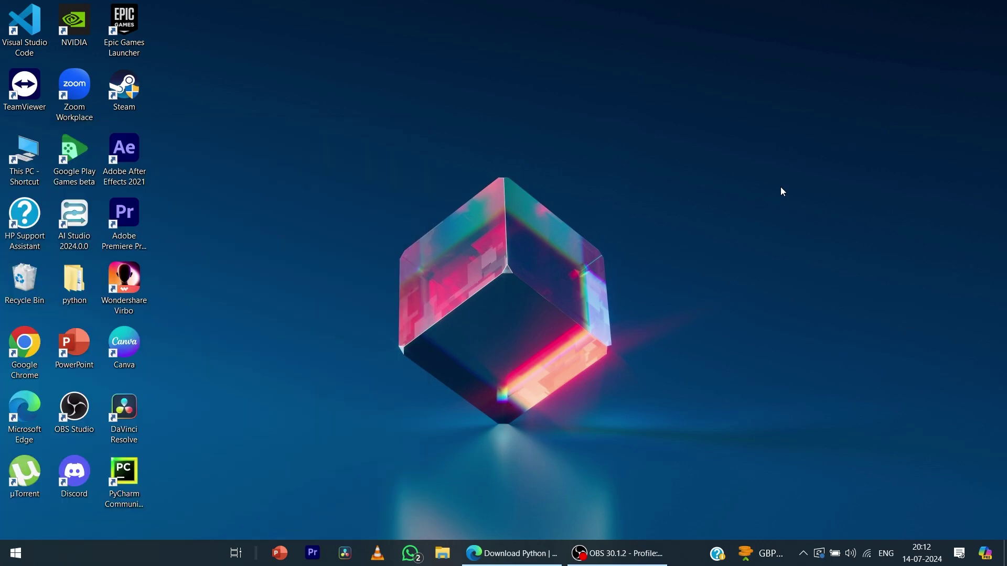
{"action": "type", "text": "le"}
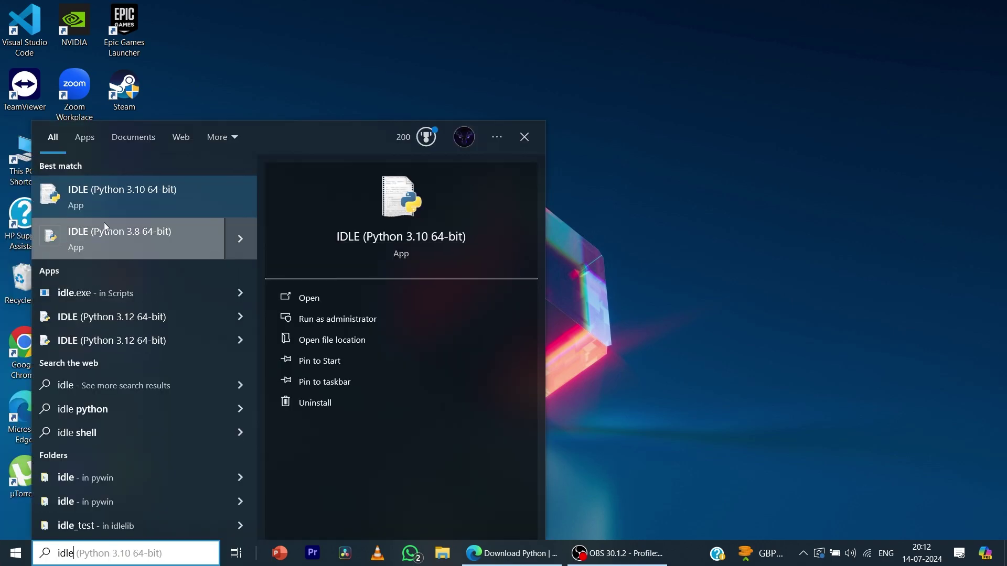
{"action": "left_click", "coordinate": [109, 214]}
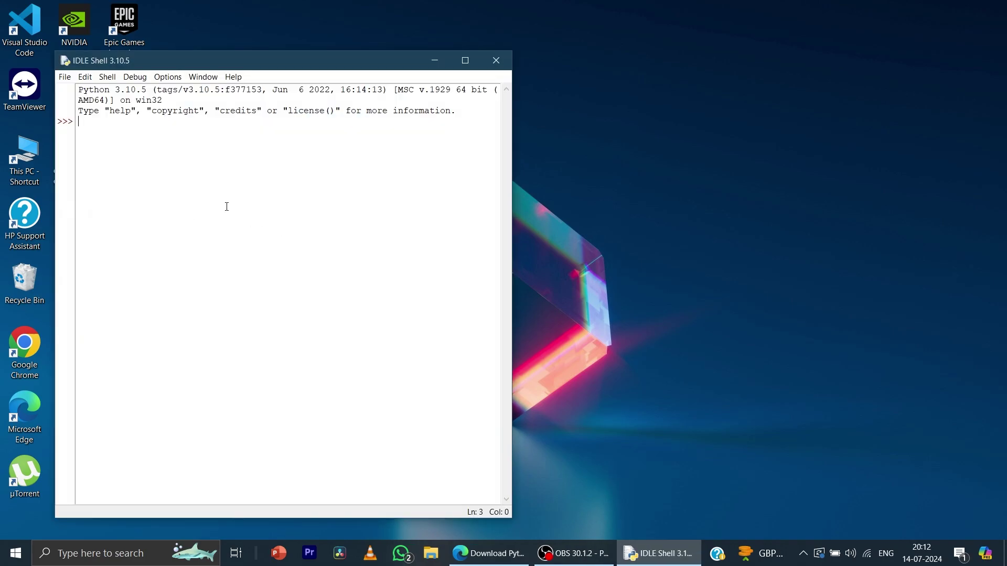
Run print("hi") in the IDLE Shell to test Python.
{"action": "type", "text": "print(\""}
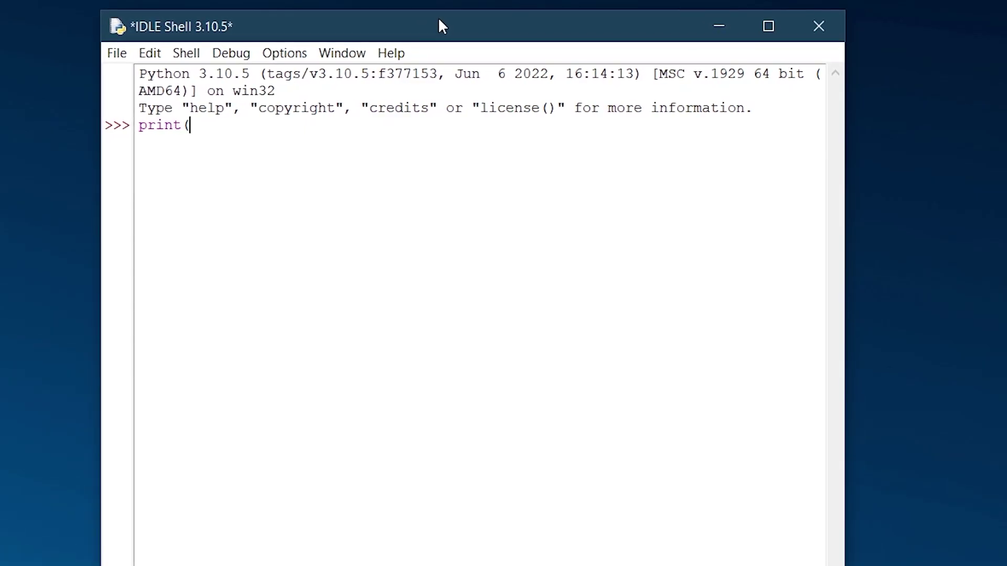
{"action": "type", "text": "hi\")"}
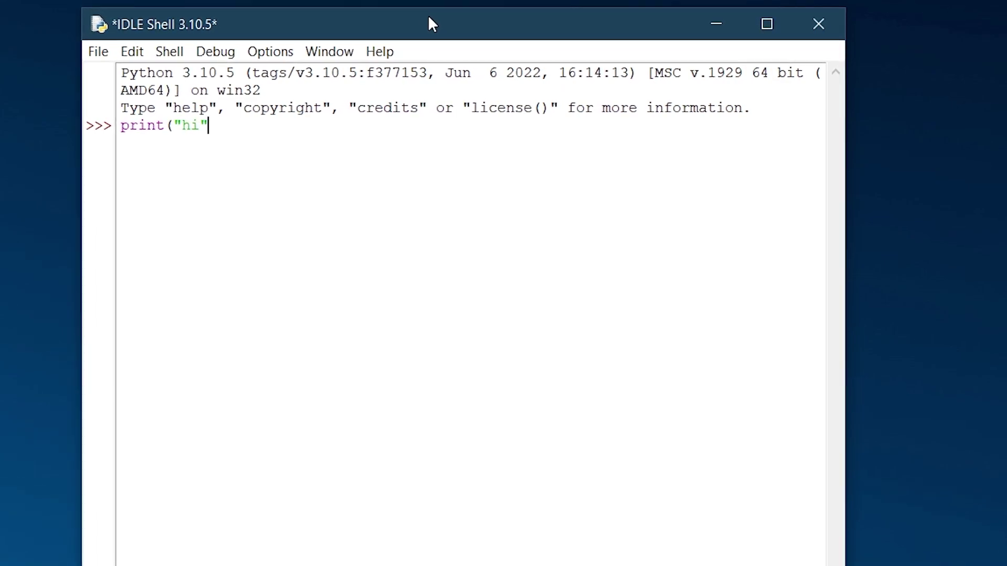
{"action": "key", "text": "Return"}
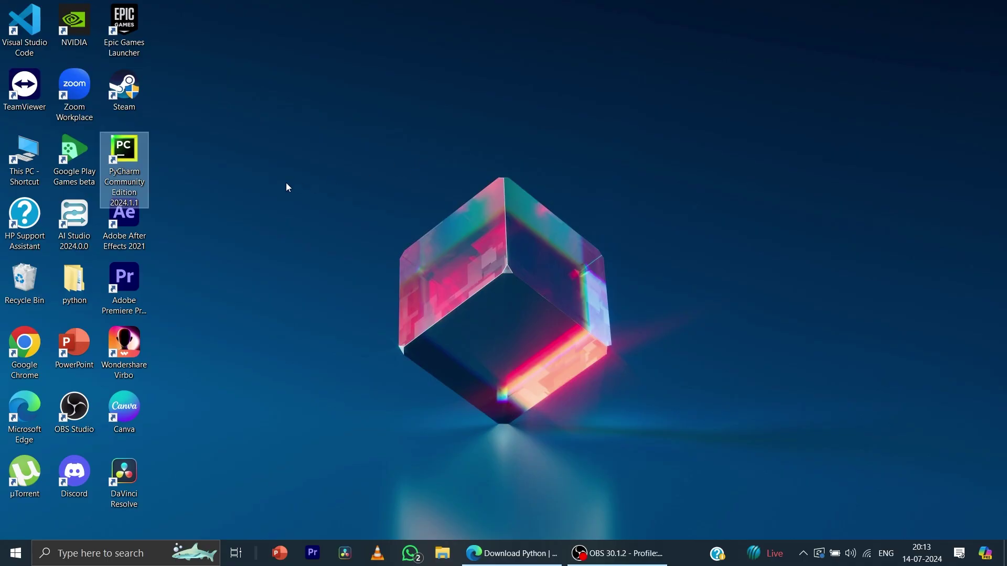
{"action": "mouse_move", "coordinate": [137, 162]}
{"action": "left_mouse_down"}
{"action": "mouse_move", "coordinate": [495, 164]}
{"action": "mouse_move", "coordinate": [136, 154]}
{"action": "left_mouse_up"}
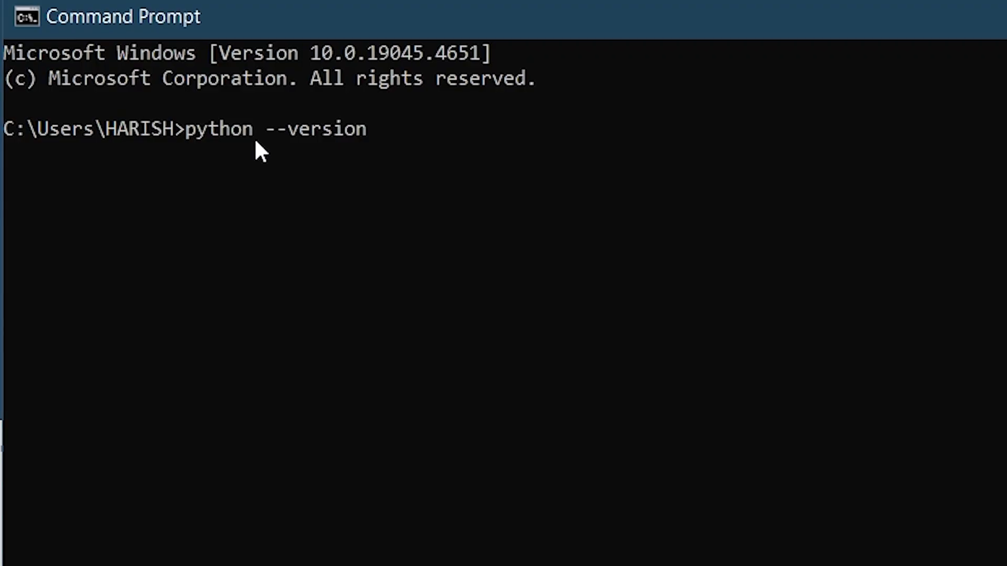
{"action": "key", "text": "Return"}
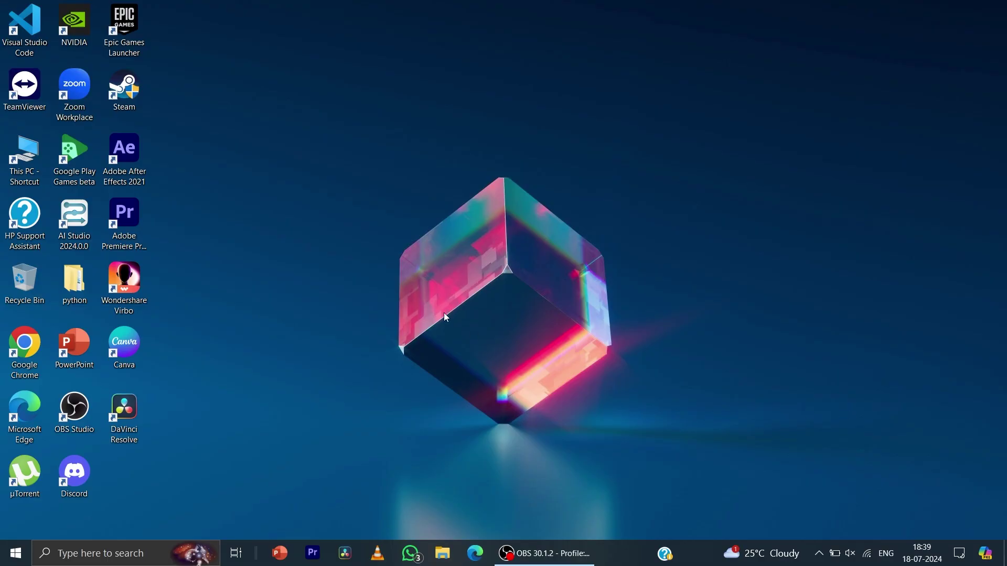
Open Microsoft Edge, search the web for pycharm, and open the Download PyCharm page on the JetBrains site.
{"action": "left_click", "coordinate": [475, 554]}
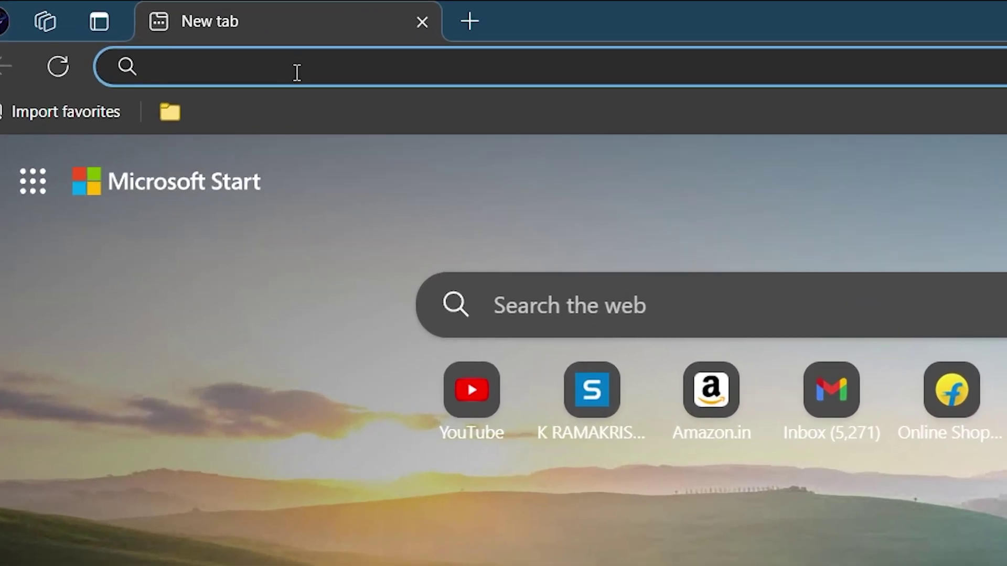
{"action": "type", "text": "pycharm"}
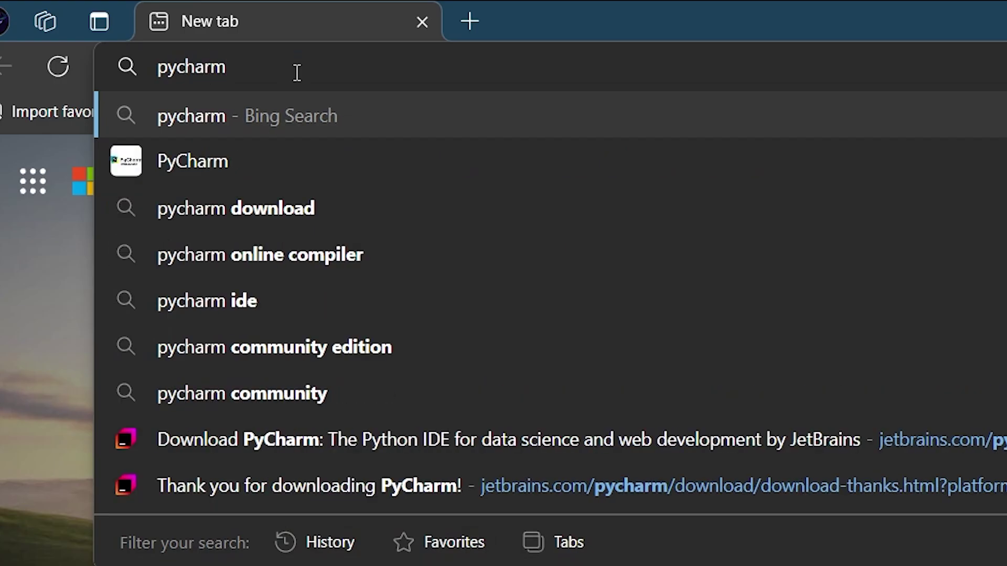
{"action": "key", "text": "Return"}
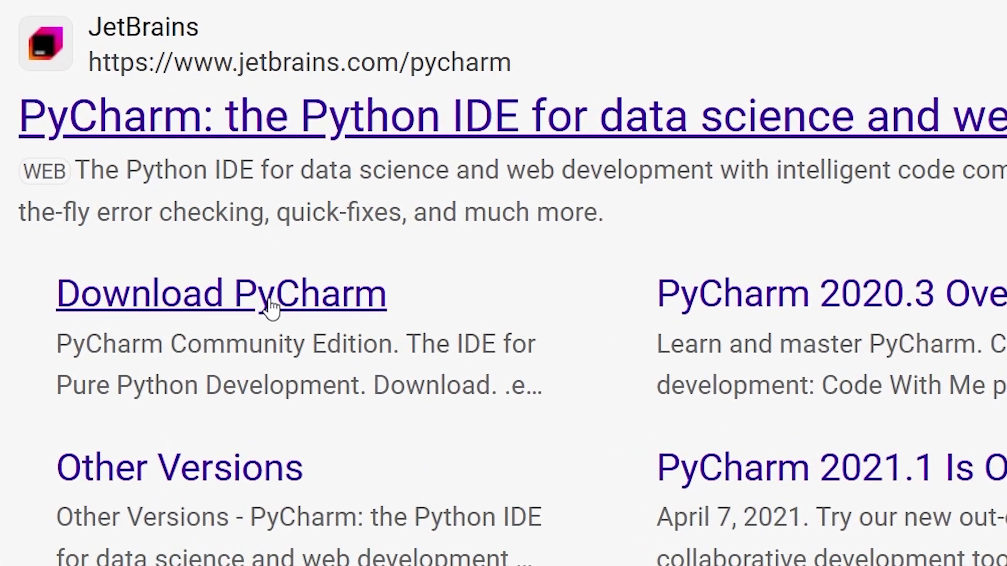
{"action": "left_click", "coordinate": [312, 335]}
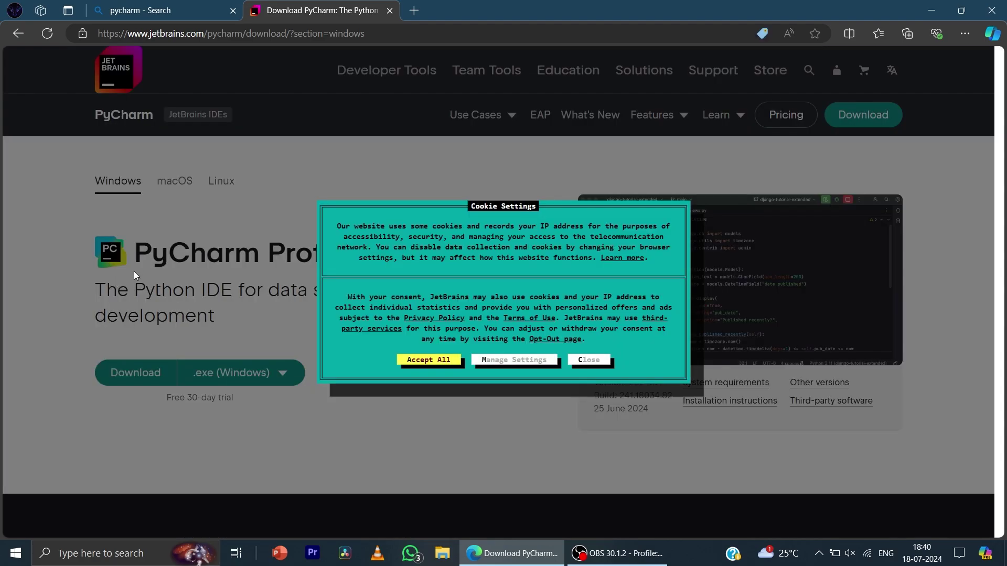
Dismiss the cookie settings and compare the PyCharm Professional offer with the PyCharm Community Edition offer on the download page.
{"action": "left_click", "coordinate": [608, 361]}
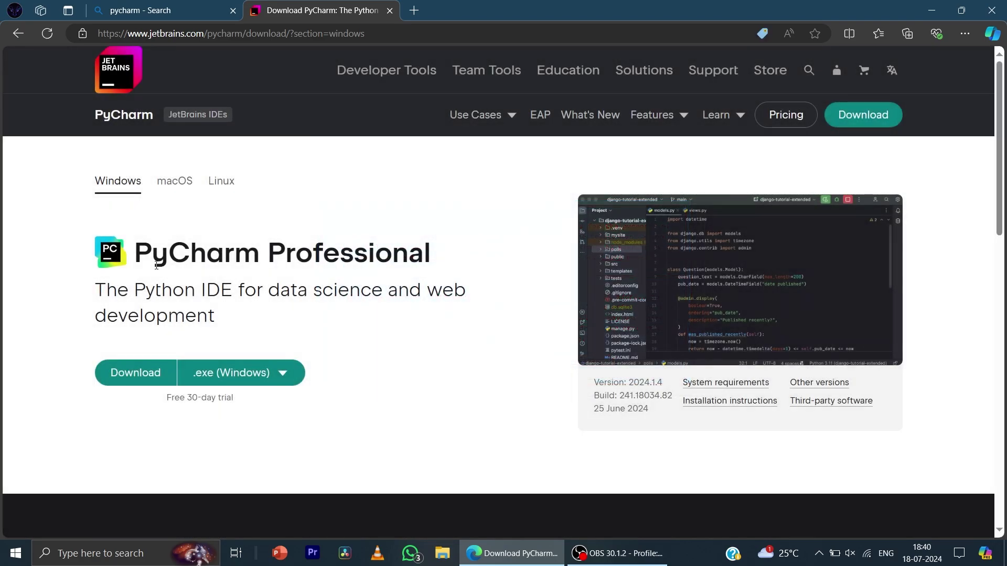
{"action": "left_click_drag", "start_coordinate": [144, 256], "coordinate": [431, 261]}
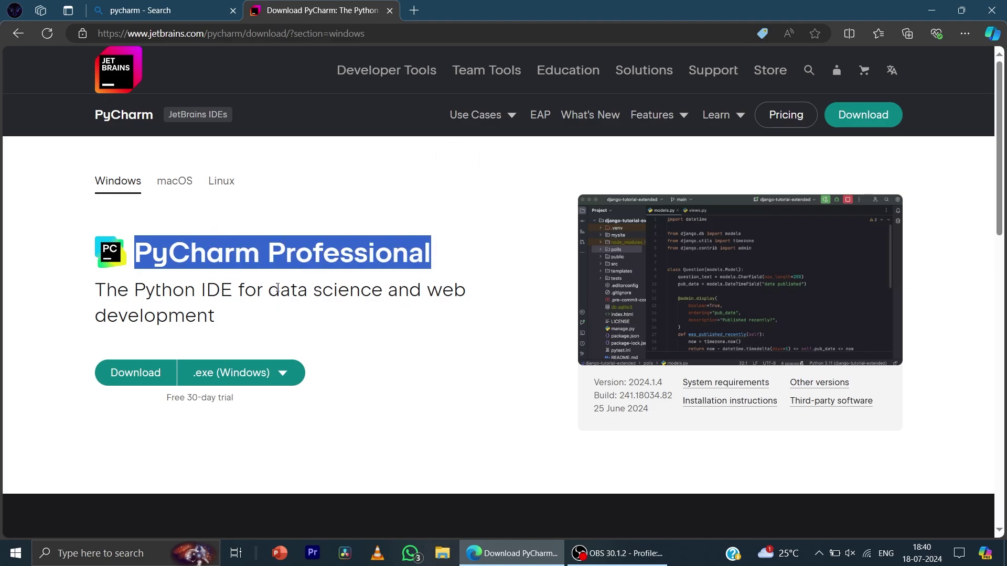
{"action": "left_click_drag", "start_coordinate": [234, 398], "coordinate": [166, 406]}
{"action": "scroll", "coordinate": [247, 409], "scroll_direction": "down", "scroll_amount": 3}
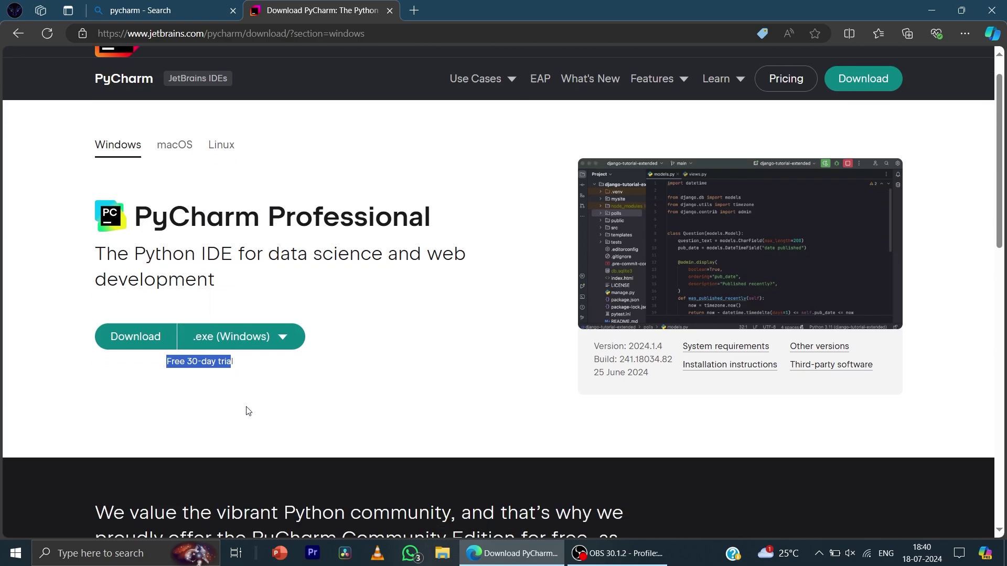
{"action": "left_click", "coordinate": [247, 408]}
{"action": "scroll", "coordinate": [243, 275], "scroll_direction": "down", "scroll_amount": 5}
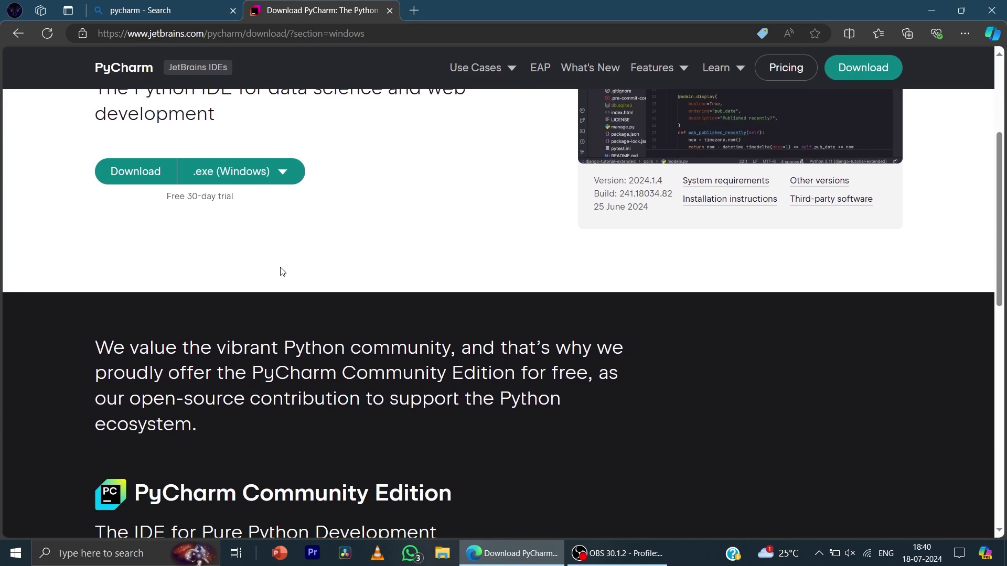
{"action": "left_click_drag", "start_coordinate": [135, 257], "coordinate": [451, 258]}
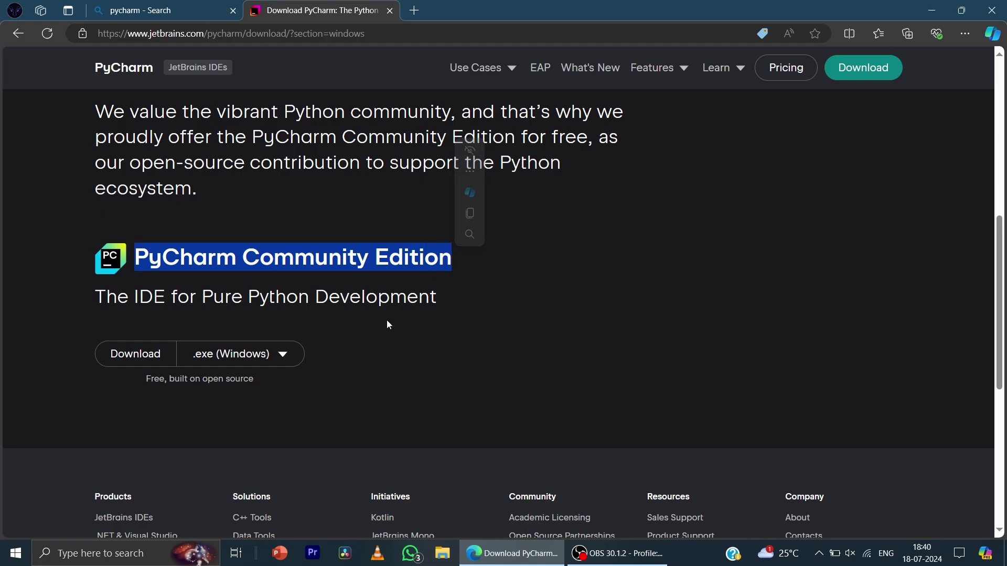
{"action": "left_click", "coordinate": [512, 338]}
{"action": "scroll", "coordinate": [753, 359], "scroll_direction": "up", "scroll_amount": 8}
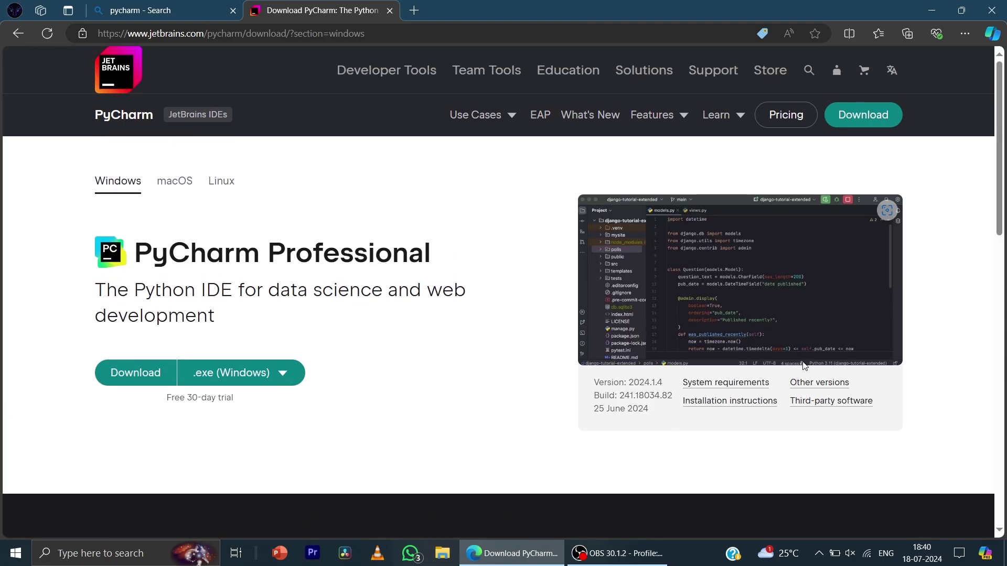
Review the system requirements for PyCharm on Windows, then return to the download page.
{"action": "left_click", "coordinate": [755, 382]}
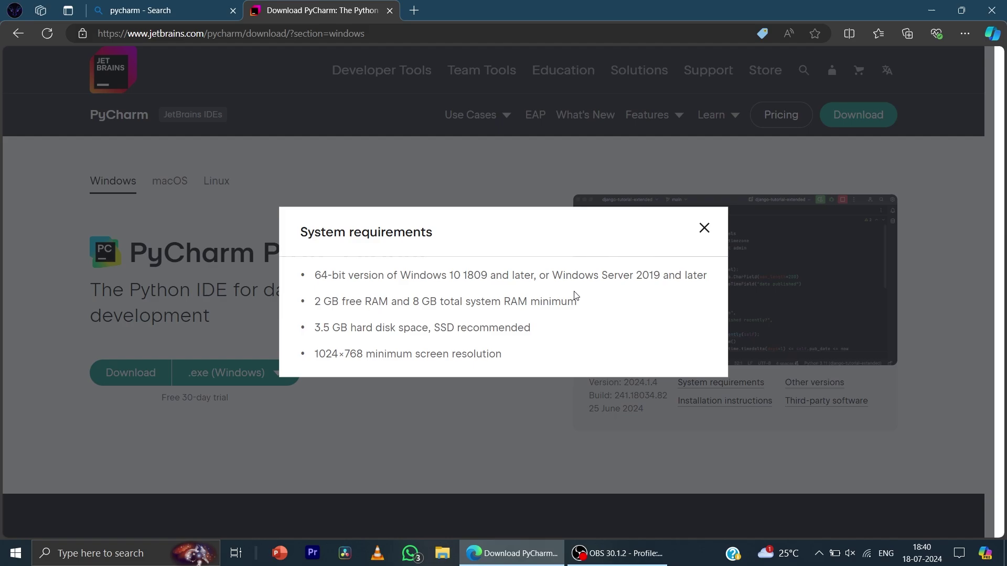
{"action": "left_click", "coordinate": [704, 229]}
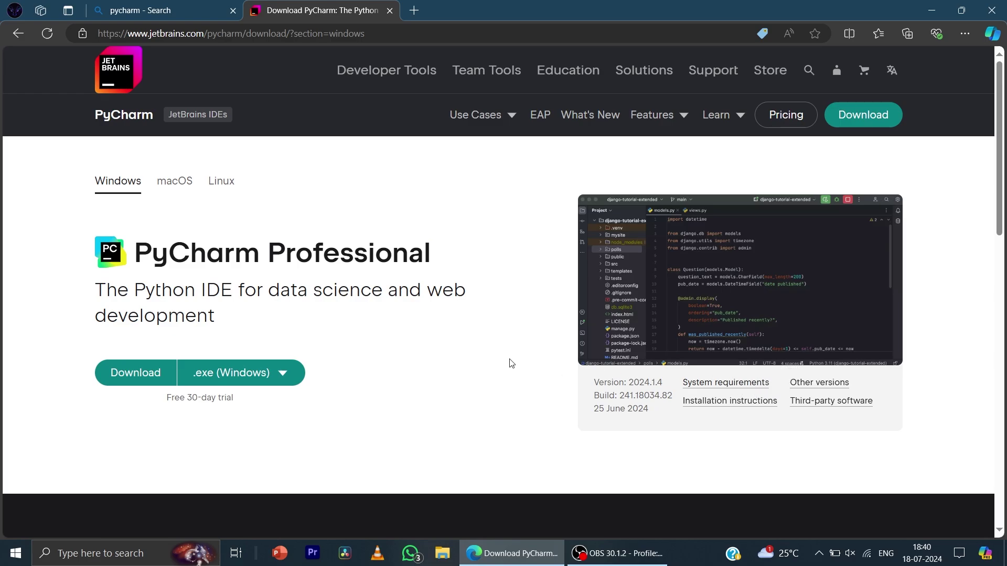
{"action": "scroll", "coordinate": [512, 363], "scroll_direction": "down", "scroll_amount": 8}
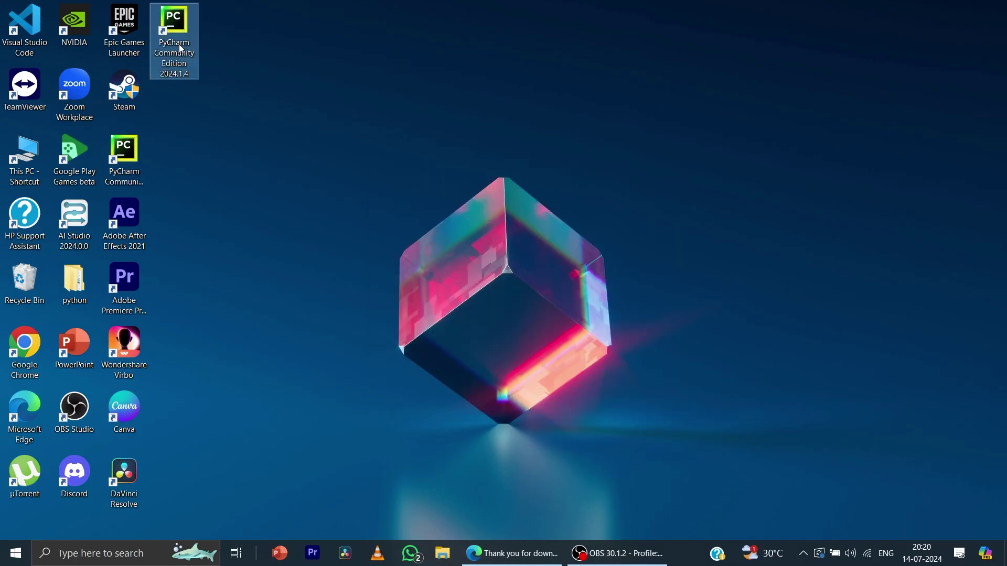
{"action": "double_click", "coordinate": [181, 48]}
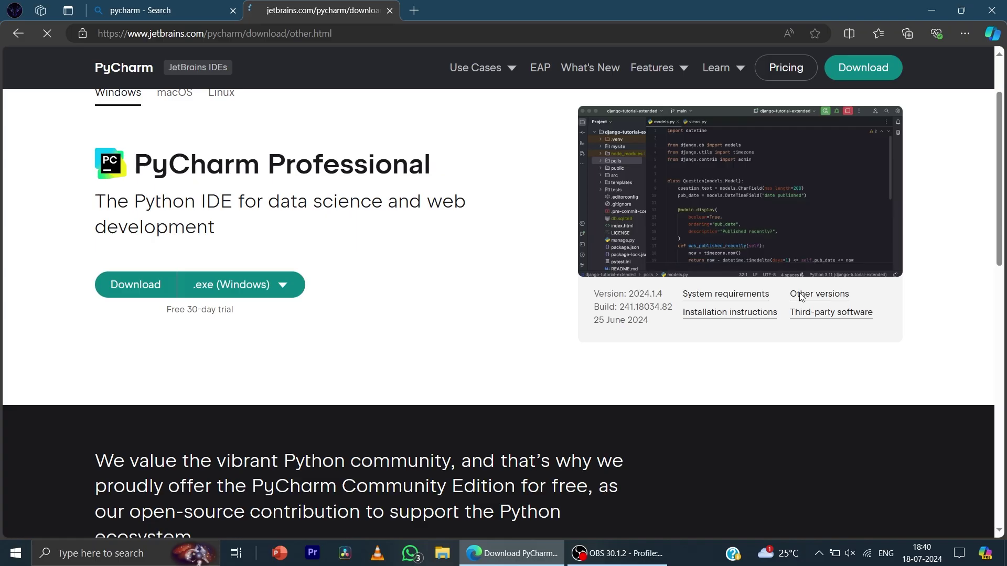
Open PyCharm's Other Versions page, dismiss the cookie settings, and choose release 2024.1.1 for Version 2024.1.
{"action": "left_click", "coordinate": [613, 289]}
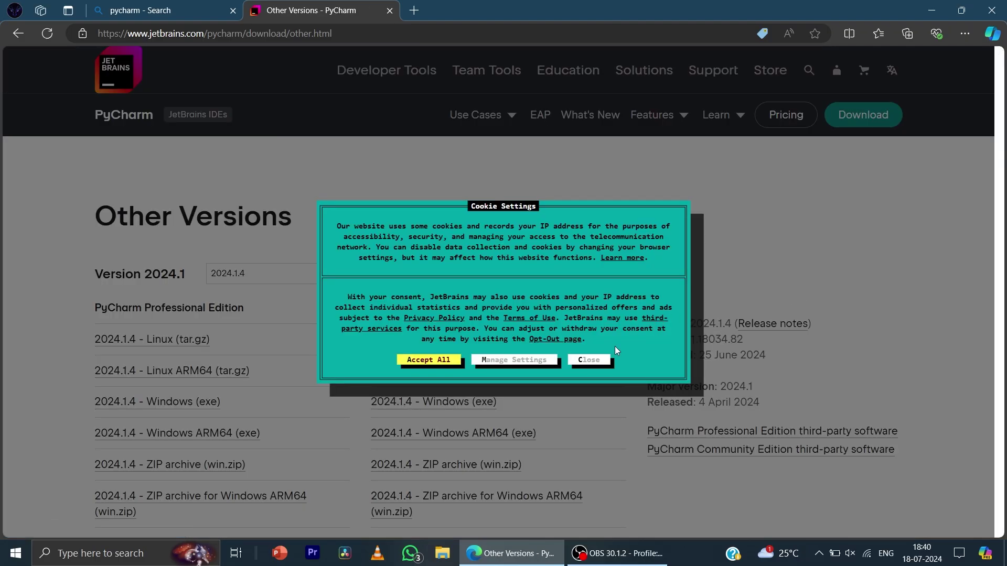
{"action": "left_click", "coordinate": [589, 359]}
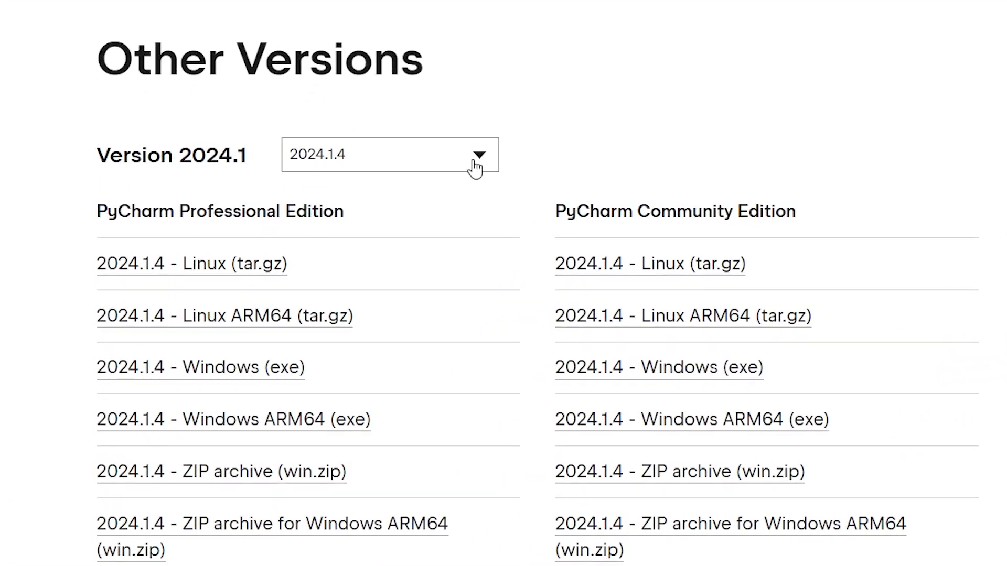
{"action": "left_click", "coordinate": [475, 167]}
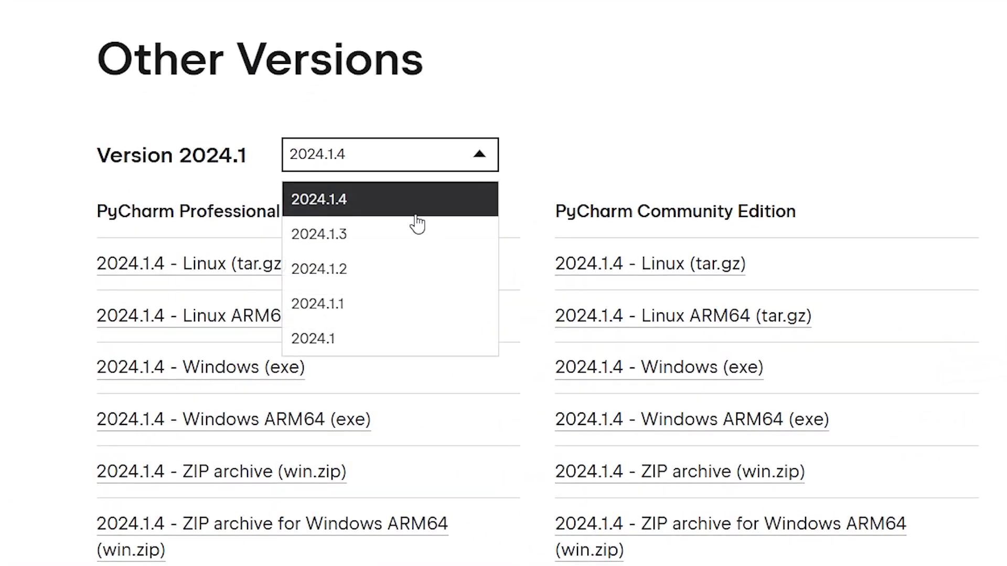
{"action": "left_click", "coordinate": [332, 314]}
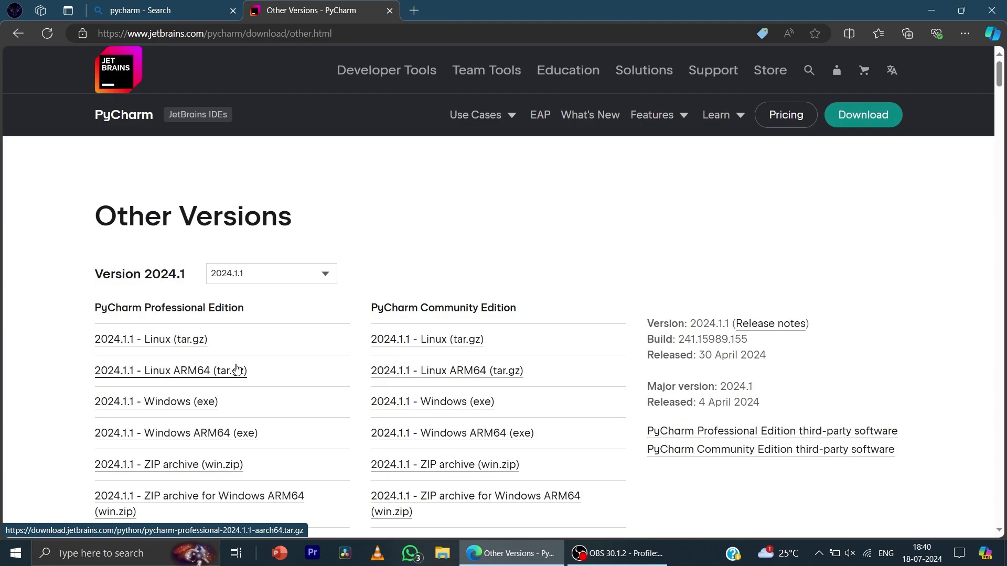
Download the PyCharm Community Edition 2024.1.1 Windows (exe) installer and run the downloaded file.
{"action": "scroll", "coordinate": [461, 373], "scroll_direction": "down", "scroll_amount": 3}
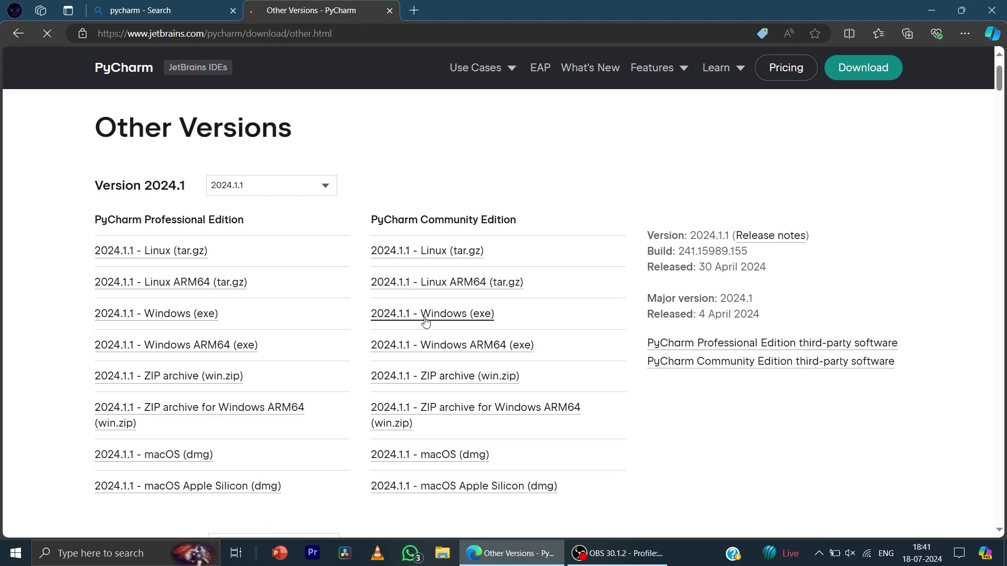
{"action": "left_click", "coordinate": [333, 270]}
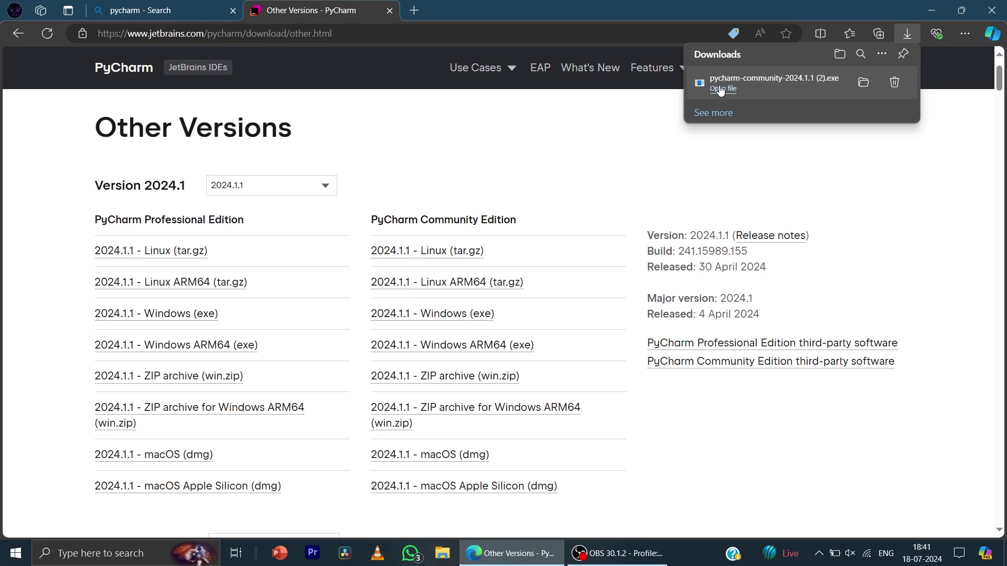
{"action": "left_click", "coordinate": [721, 88]}
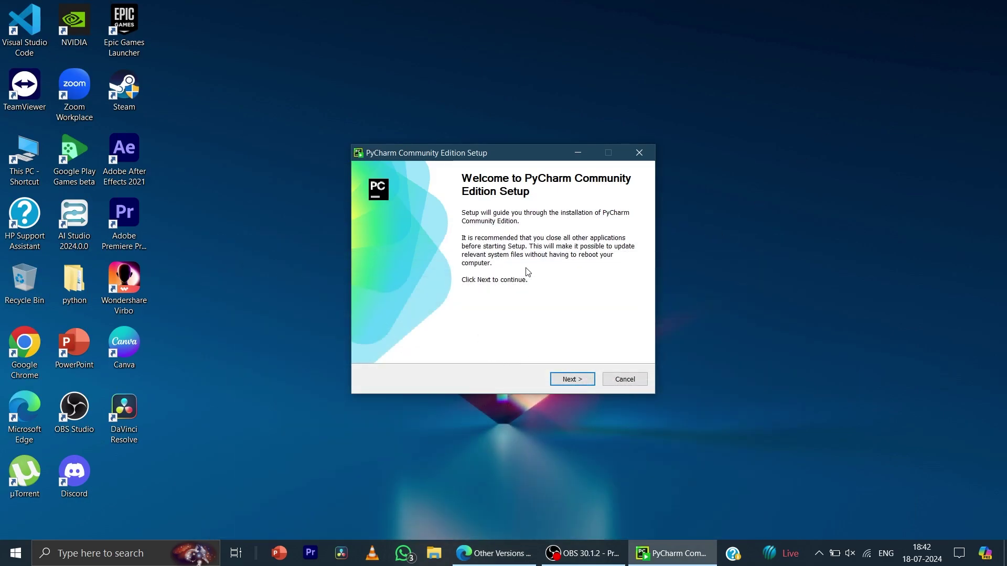
Proceed through the setup welcome page, look at the alternative install folders, and keep the default destination folder.
{"action": "left_click", "coordinate": [572, 380]}
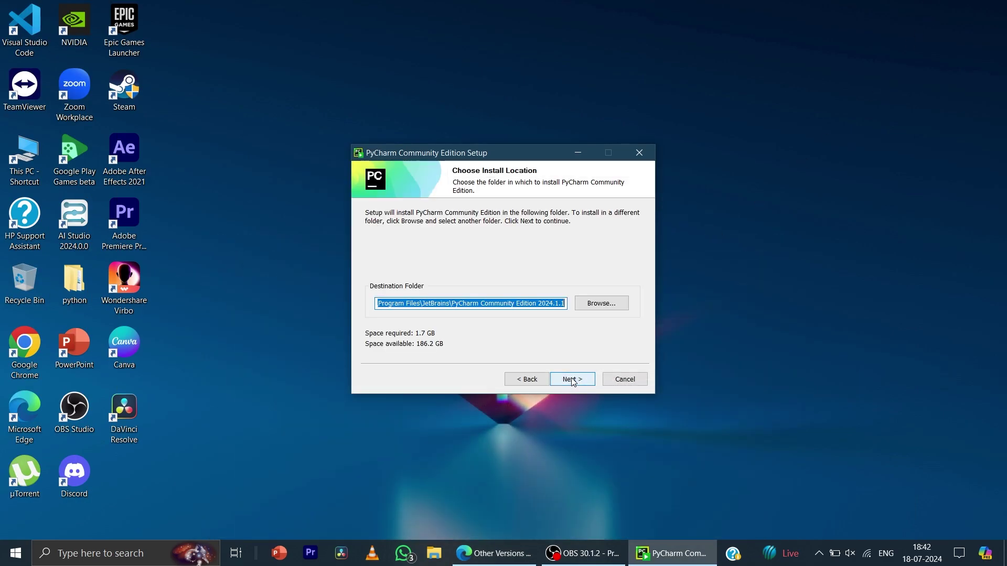
{"action": "left_click", "coordinate": [589, 304]}
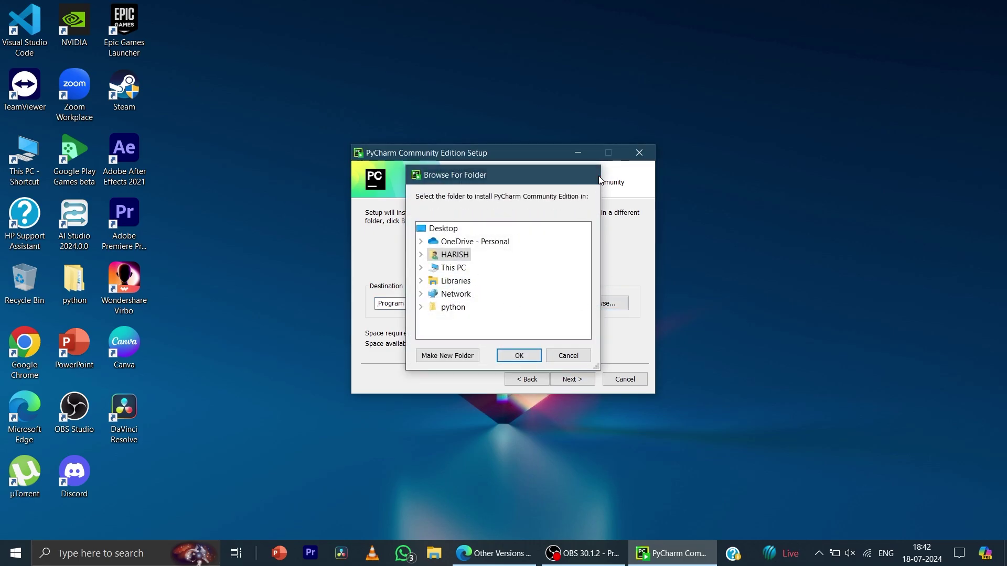
{"action": "left_click", "coordinate": [575, 353]}
{"action": "left_click", "coordinate": [572, 379]}
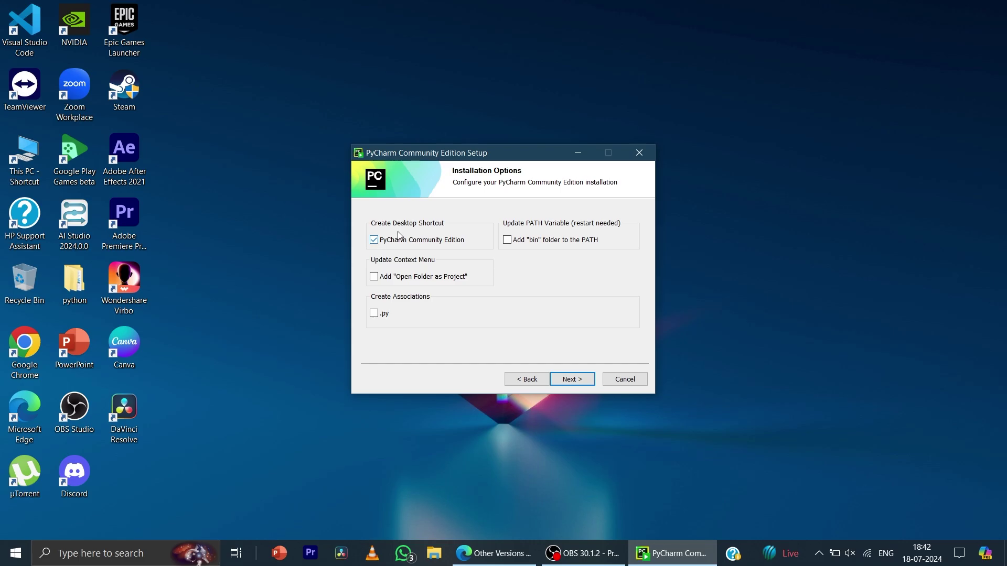
Install PyCharm Community Edition with a desktop shortcut and the JetBrains Start Menu folder, then finish setup without running the program.
{"action": "left_click", "coordinate": [568, 379]}
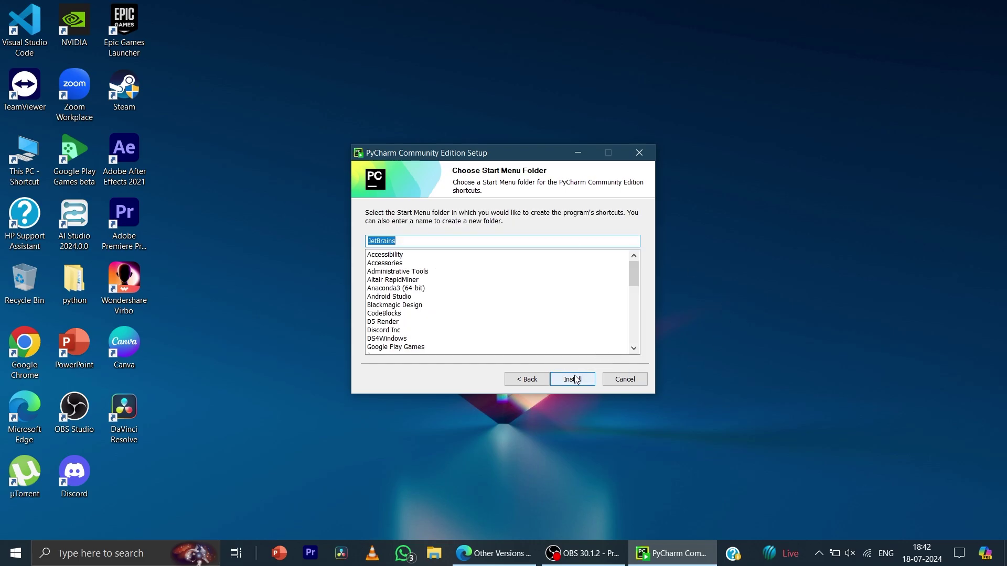
{"action": "left_click", "coordinate": [575, 378]}
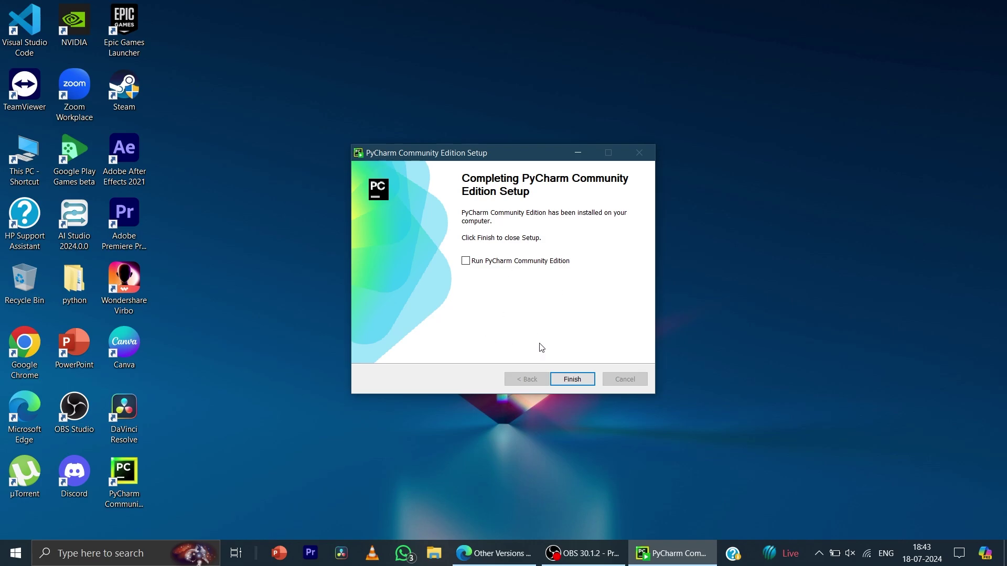
{"action": "left_click", "coordinate": [577, 382]}
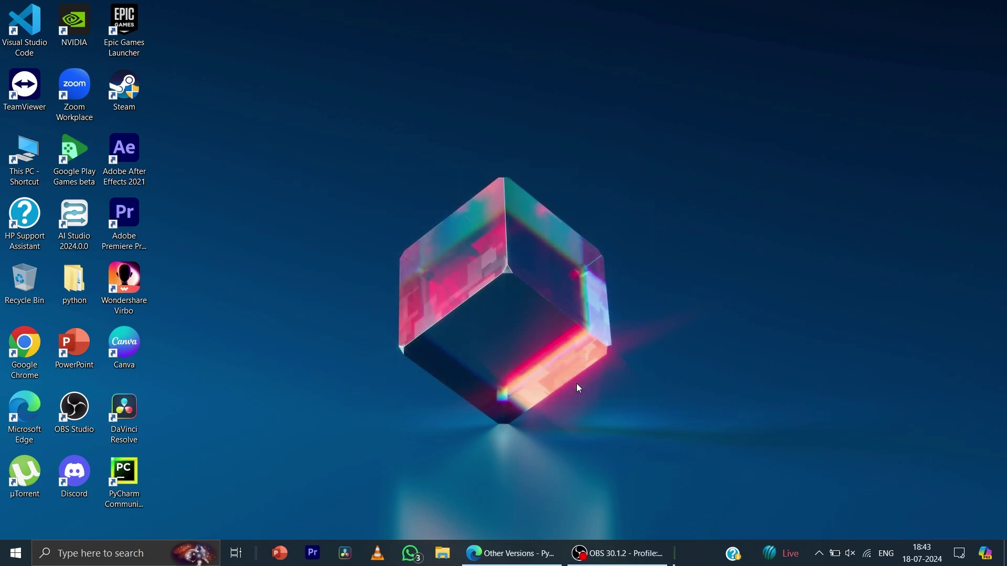
Launch PyCharm Community Edition from its desktop shortcut and start a new project.
{"action": "double_click", "coordinate": [125, 480]}
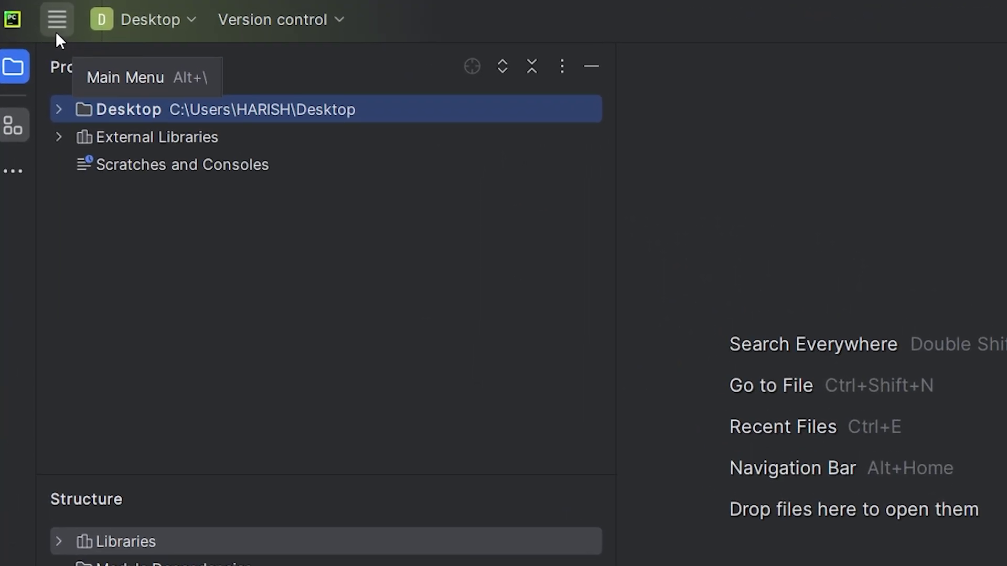
{"action": "left_click", "coordinate": [57, 32]}
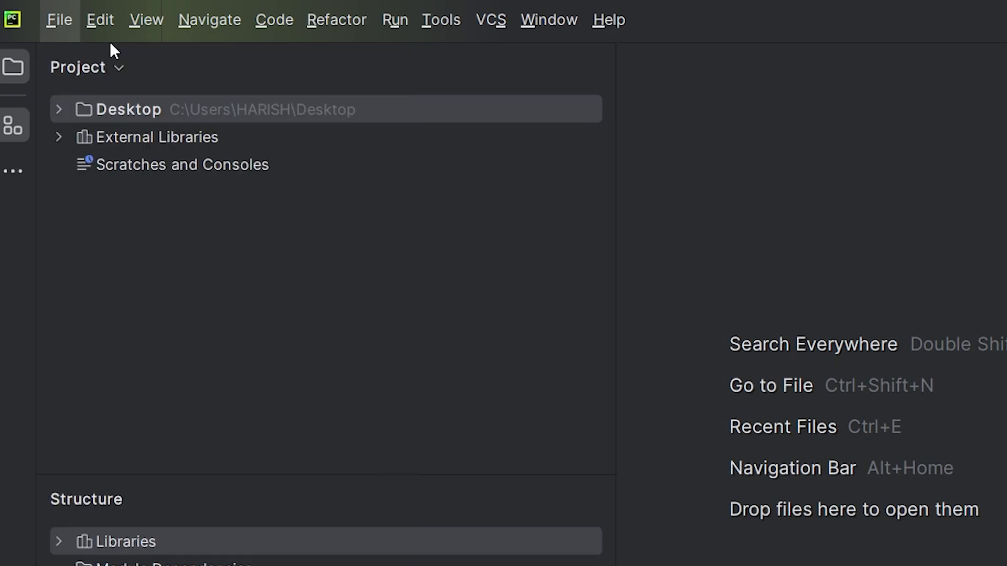
{"action": "left_click", "coordinate": [59, 22]}
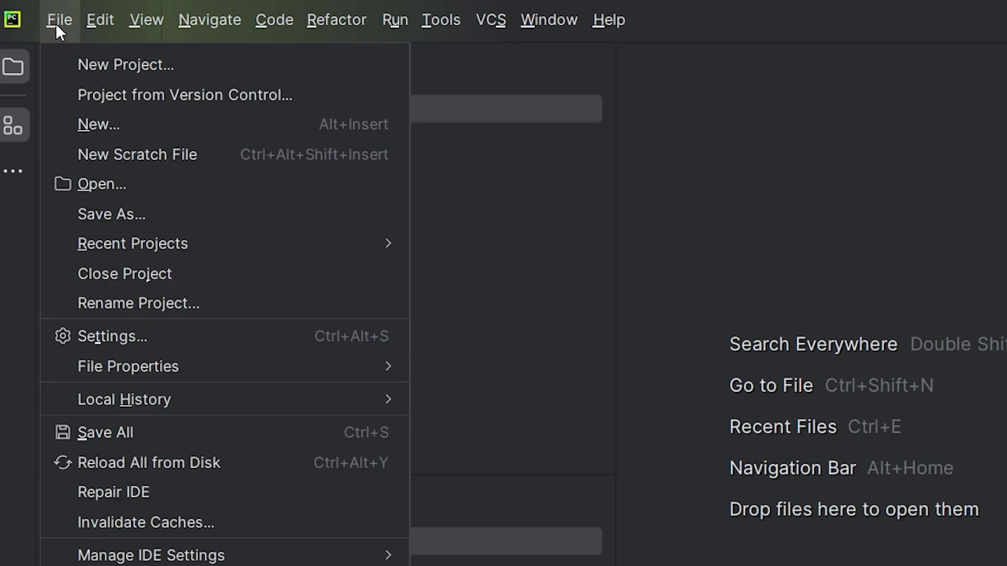
{"action": "left_click", "coordinate": [96, 63]}
Name the Pure Python project project1, keep the Desktop location and Project venv interpreter, and create it.
{"action": "left_click_drag", "start_coordinate": [502, 76], "coordinate": [338, 76]}
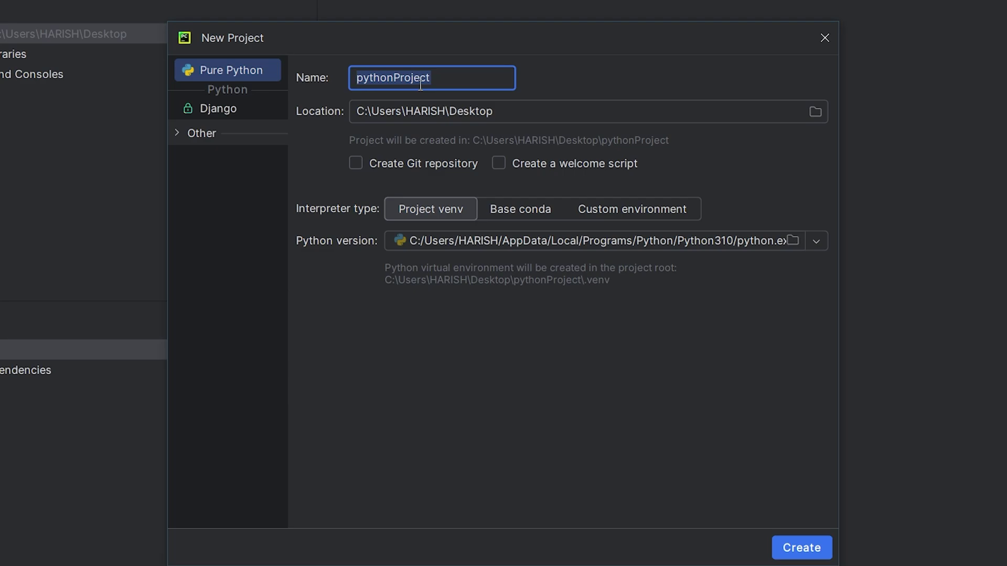
{"action": "key", "text": "BackSpace"}
{"action": "type", "text": "project1"}
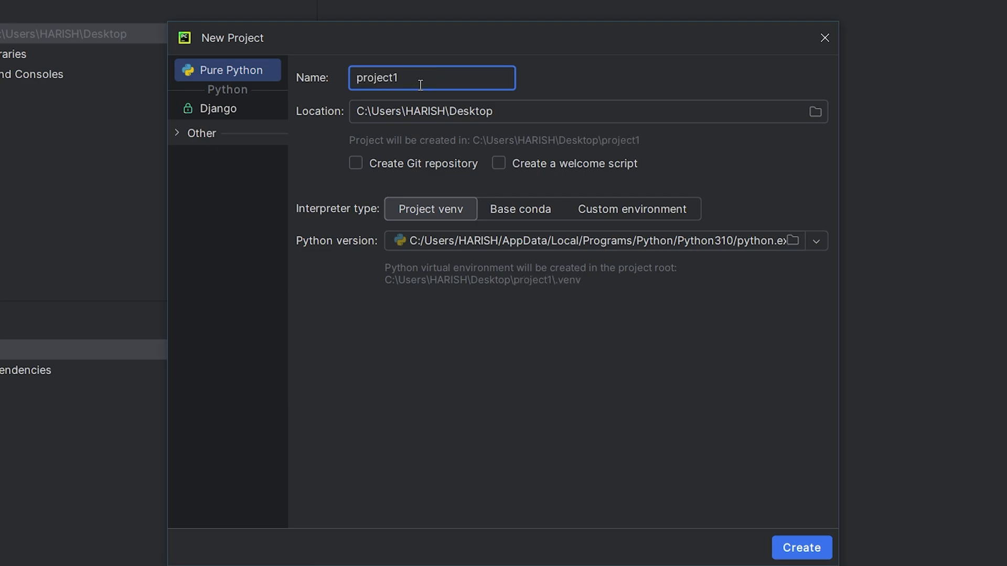
{"action": "left_click", "coordinate": [500, 116]}
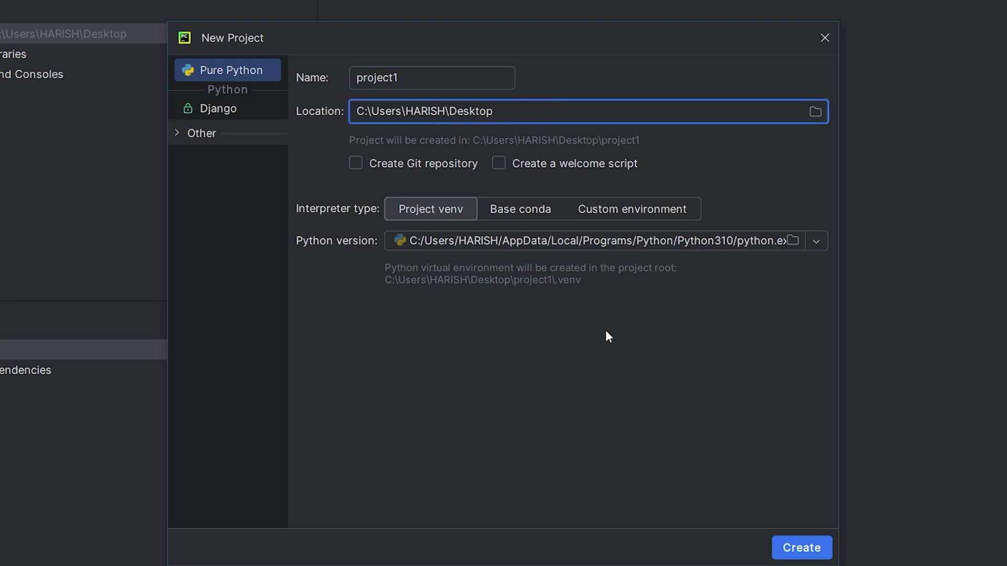
{"action": "left_click", "coordinate": [801, 548]}
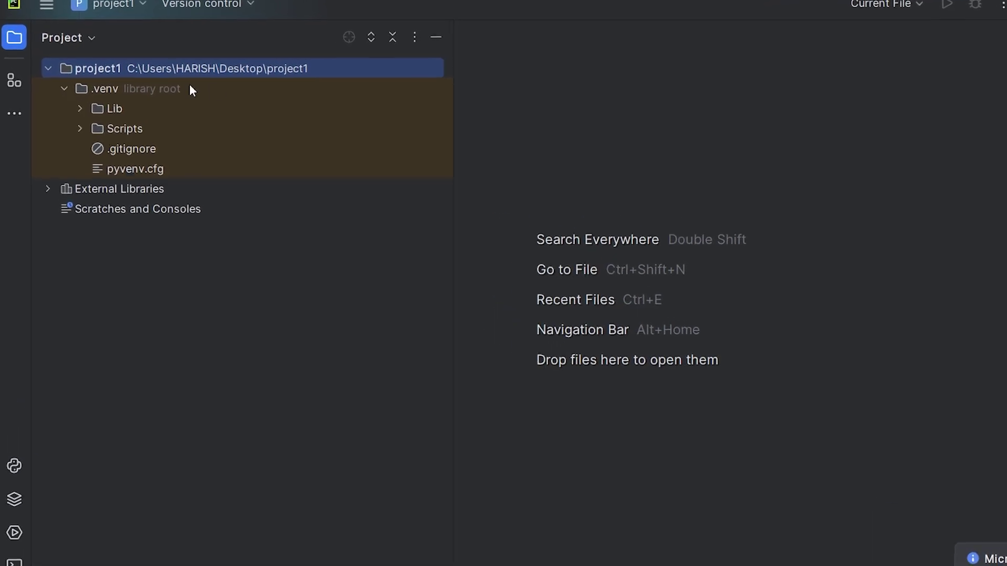
Create a new Python file named test.py in the project1 folder.
{"action": "right_click", "coordinate": [111, 73]}
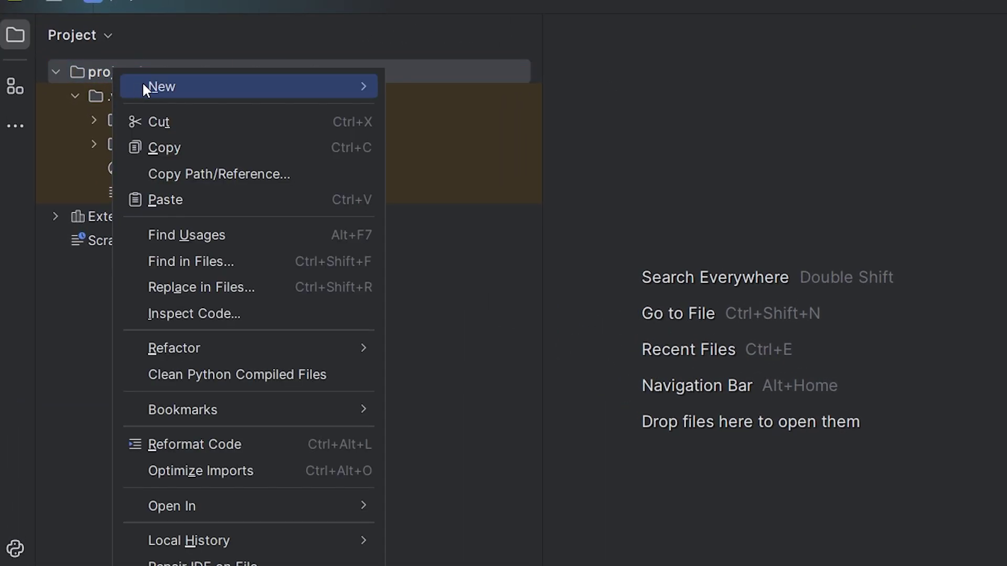
{"action": "mouse_move", "coordinate": [144, 83]}
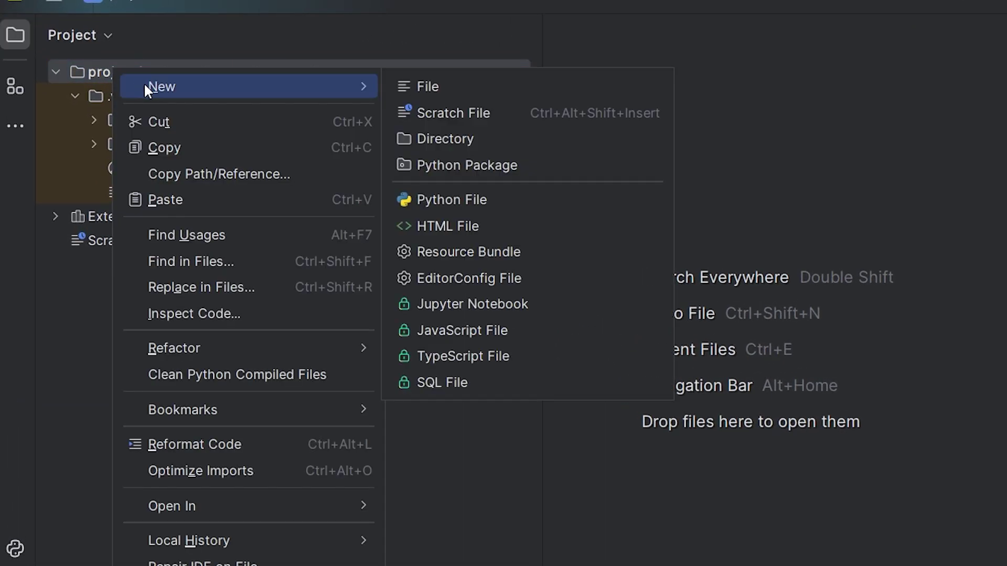
{"action": "left_click", "coordinate": [432, 208]}
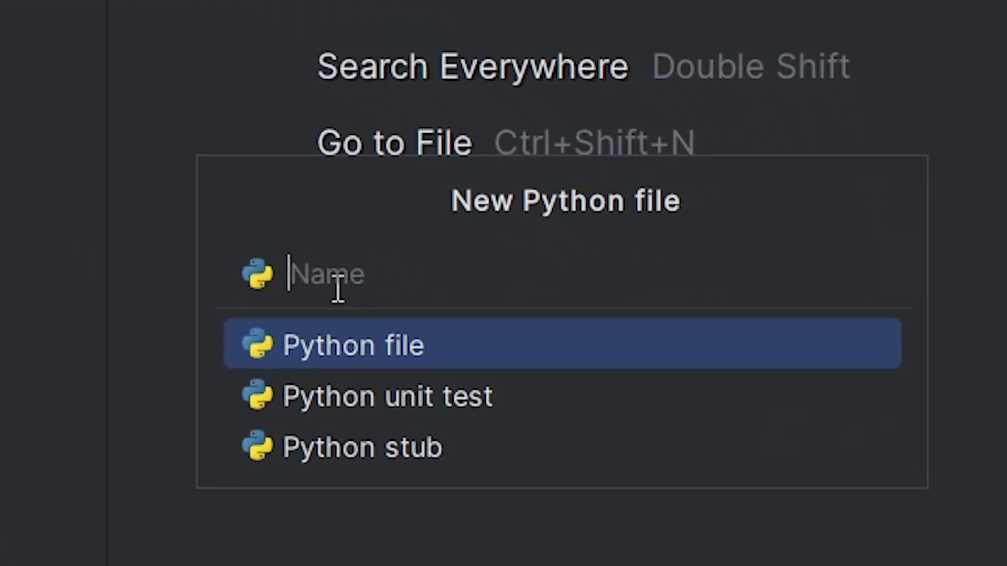
{"action": "type", "text": "test"}
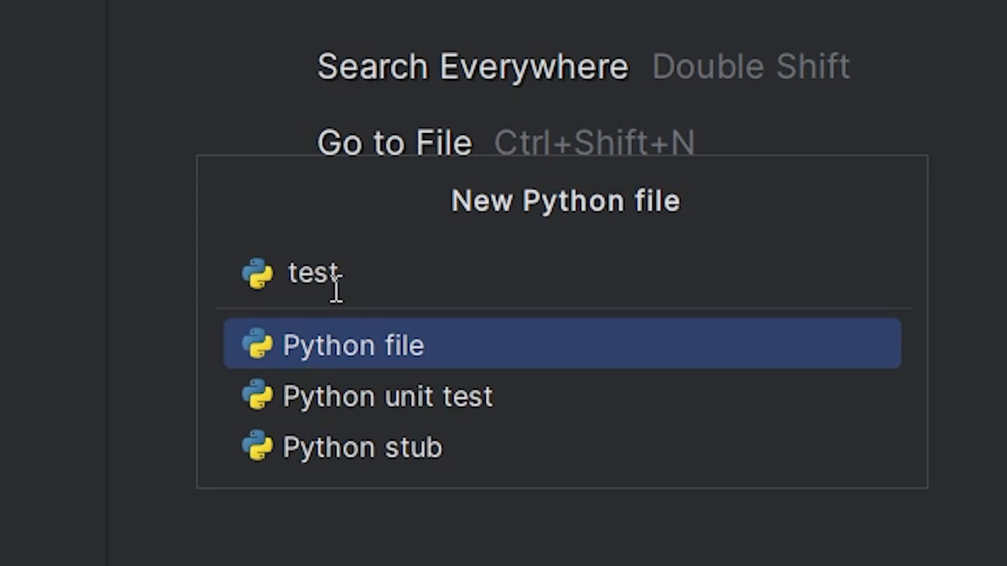
{"action": "type", "text": ".py"}
{"action": "key", "text": "Return"}
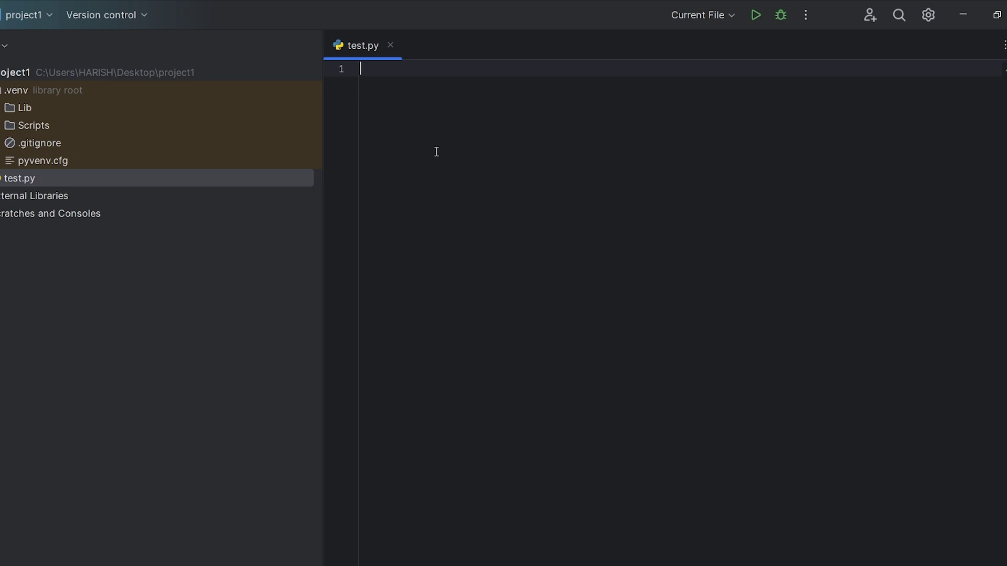
Write a script in test.py that sets a = 1 and b = 2 and prints a+b, and run the current file.
{"action": "type", "text": "a = 1"}
{"action": "key", "text": "Return"}
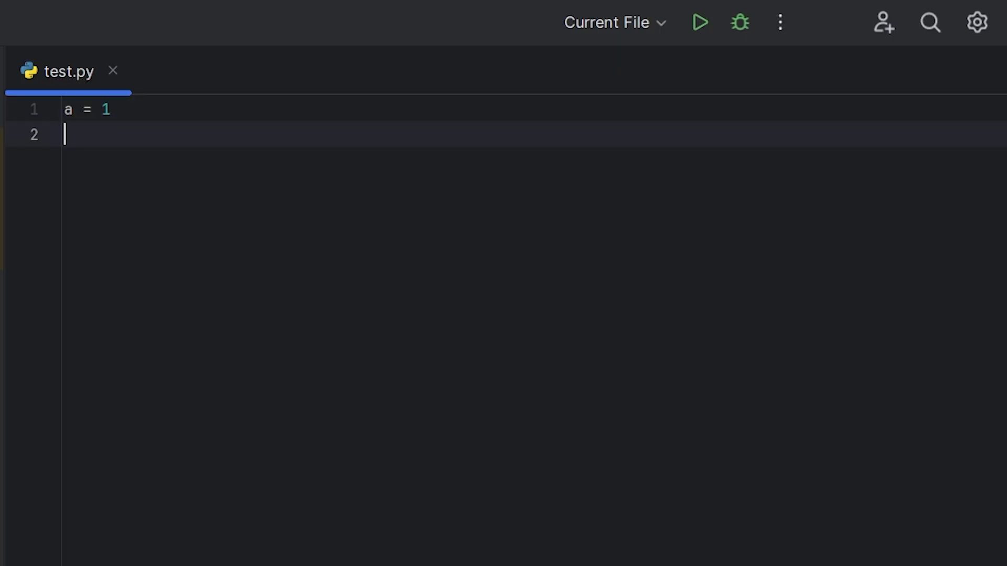
{"action": "type", "text": "b = 2"}
{"action": "key", "text": "Return"}
{"action": "type", "text": "print"}
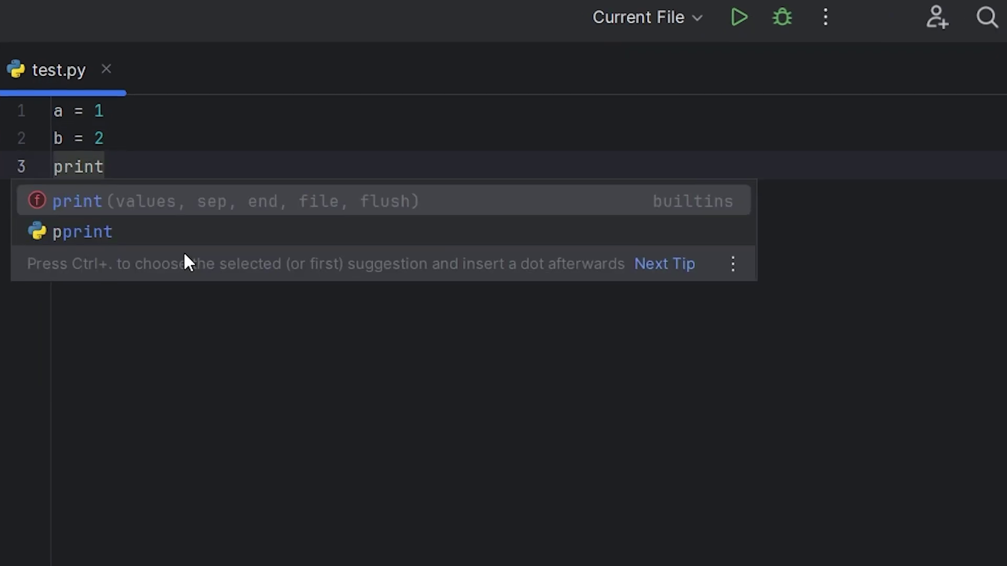
{"action": "key", "text": "Return"}
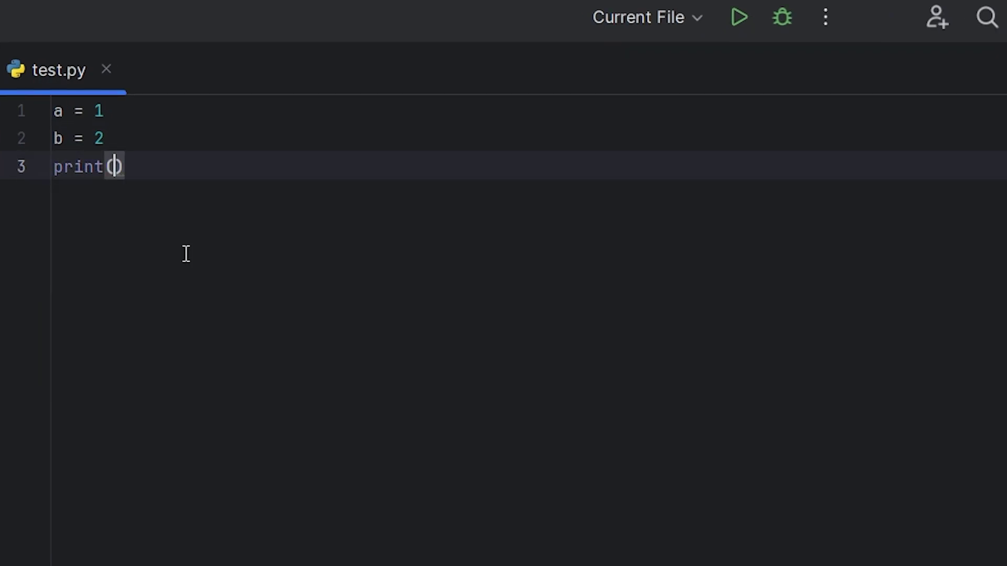
{"action": "type", "text": "a+"}
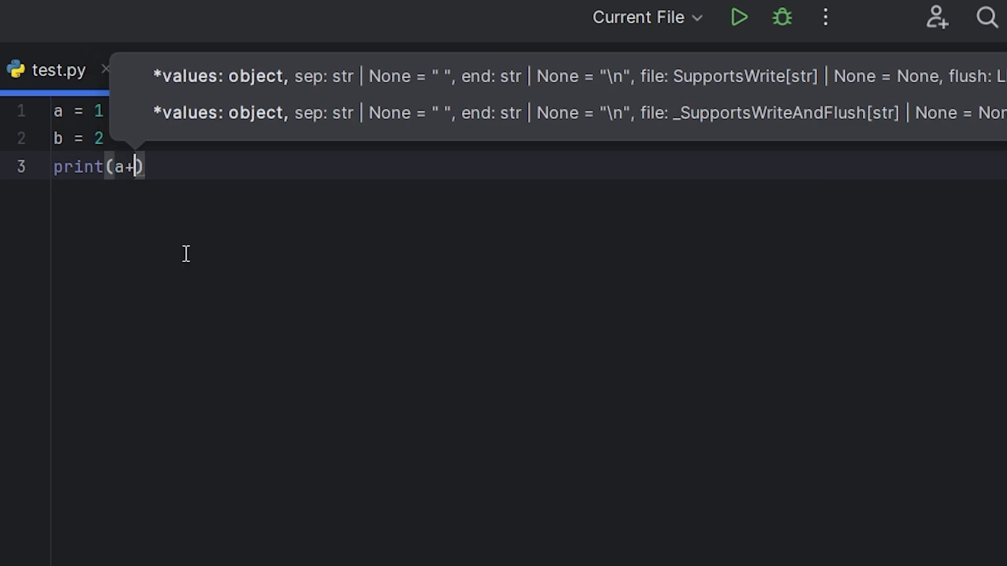
{"action": "type", "text": "b"}
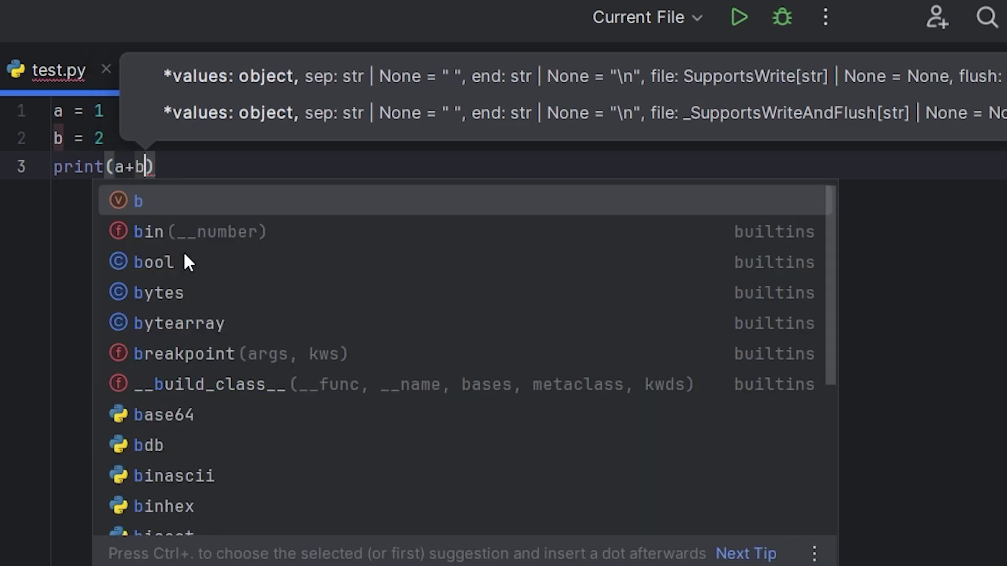
{"action": "left_click", "coordinate": [127, 205]}
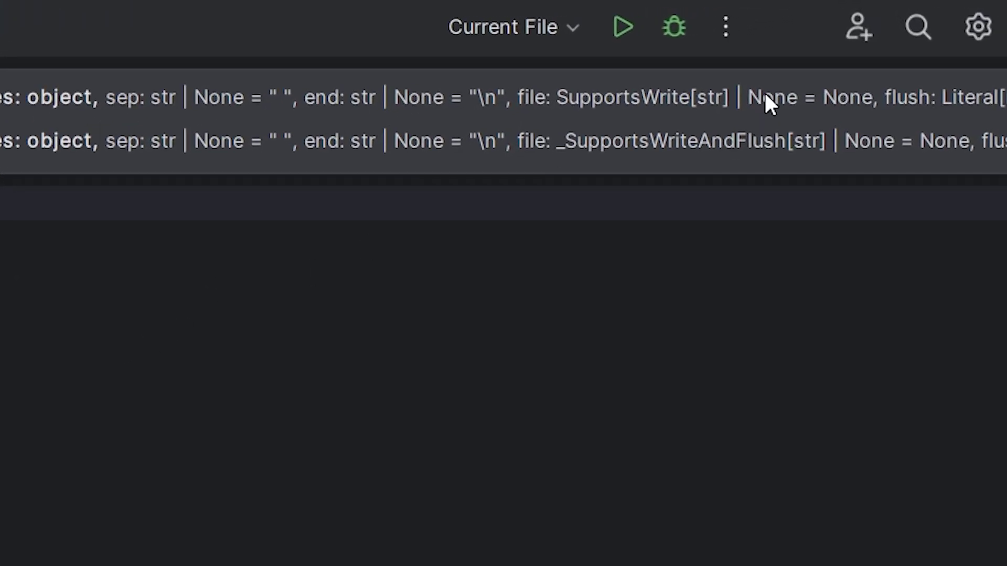
{"action": "left_click", "coordinate": [625, 45]}
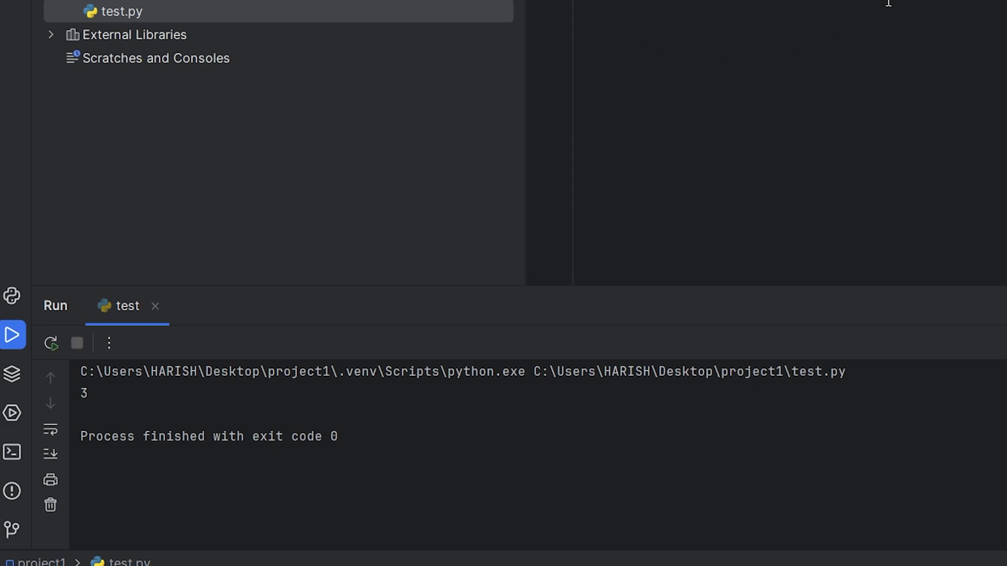
{"action": "key", "text": "Escape"}
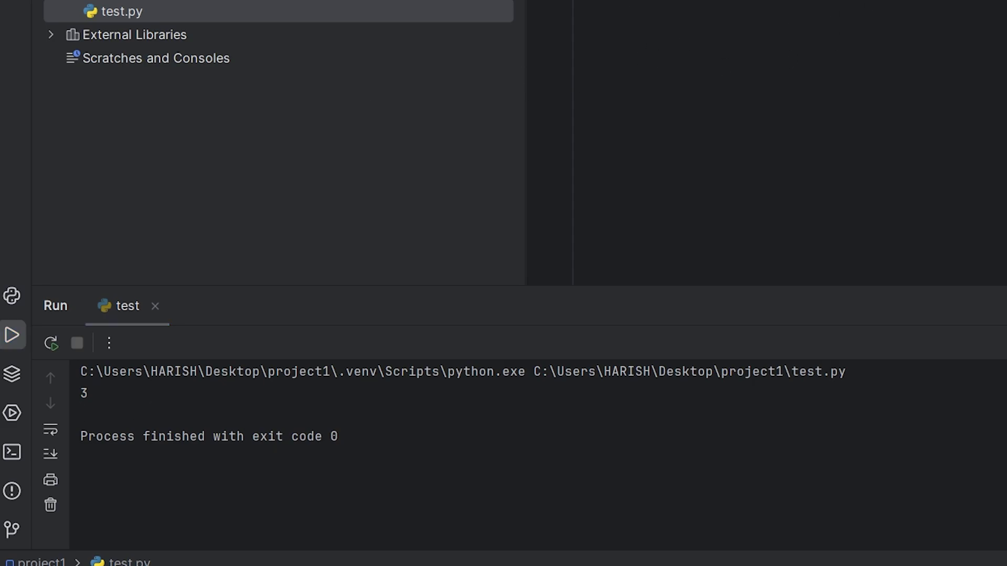
Search the Python packages for keras, browse the matching PyPI packages, and clear the search.
{"action": "left_click", "coordinate": [12, 375]}
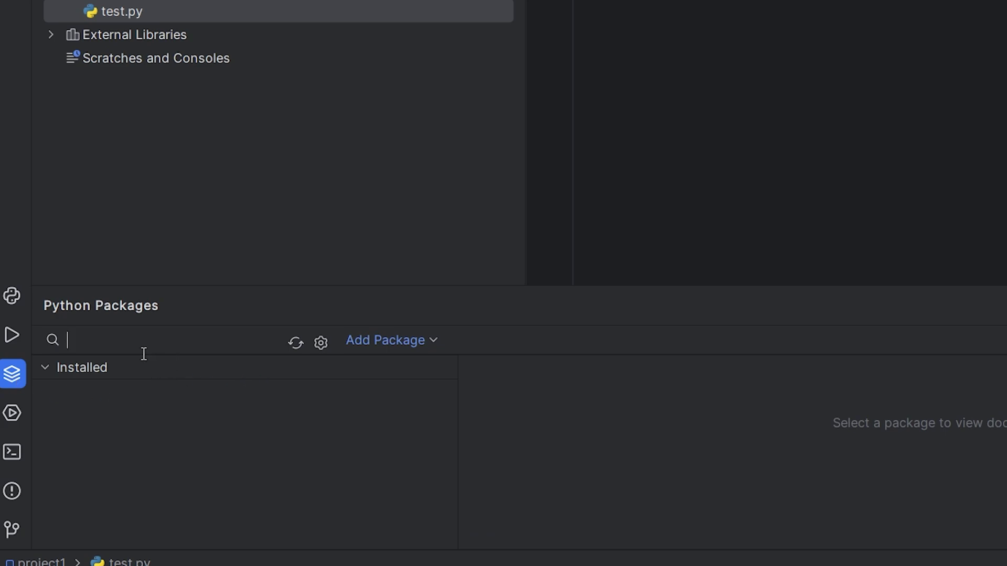
{"action": "type", "text": "keras"}
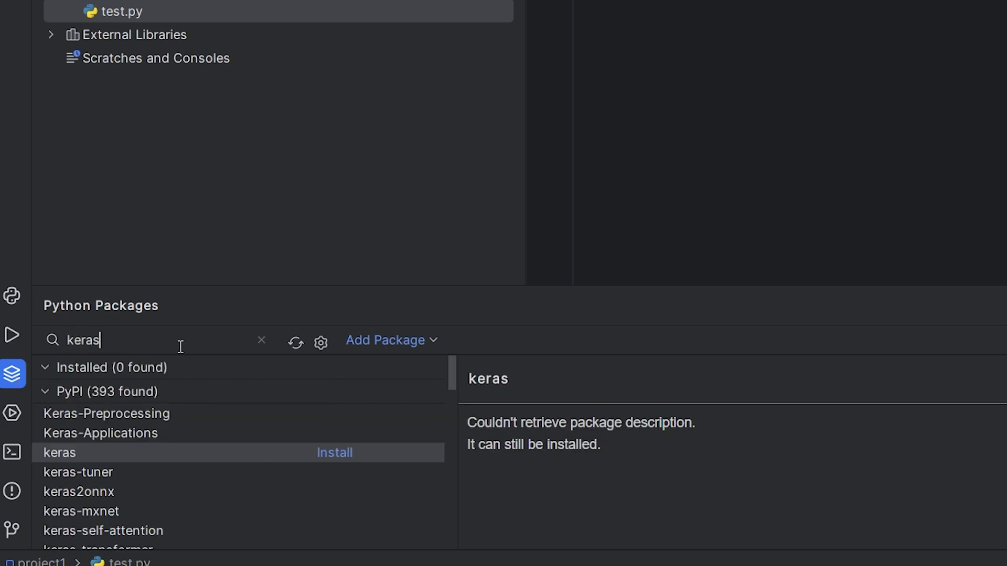
{"action": "scroll", "coordinate": [81, 459], "scroll_direction": "down", "scroll_amount": 3}
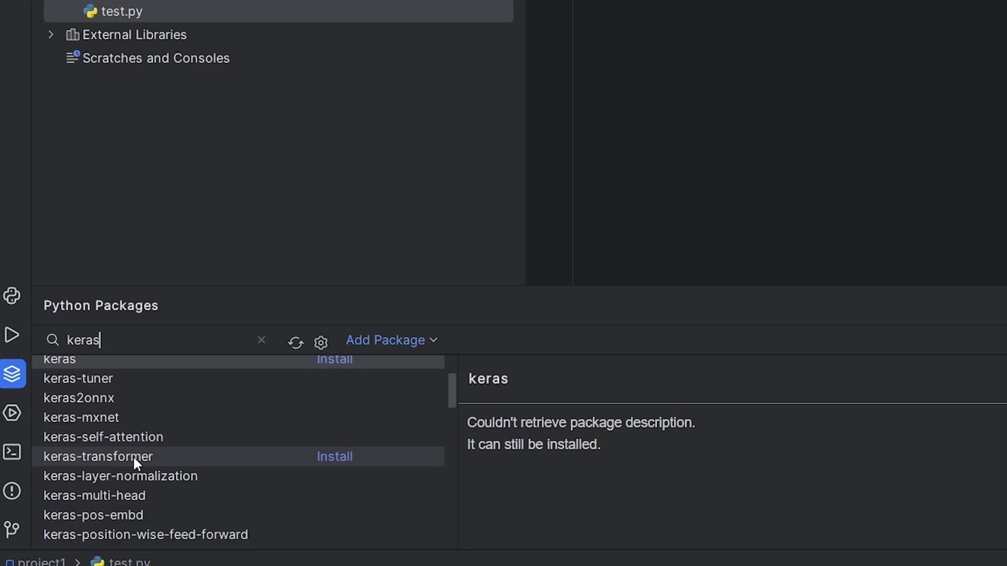
{"action": "left_click", "coordinate": [263, 342]}
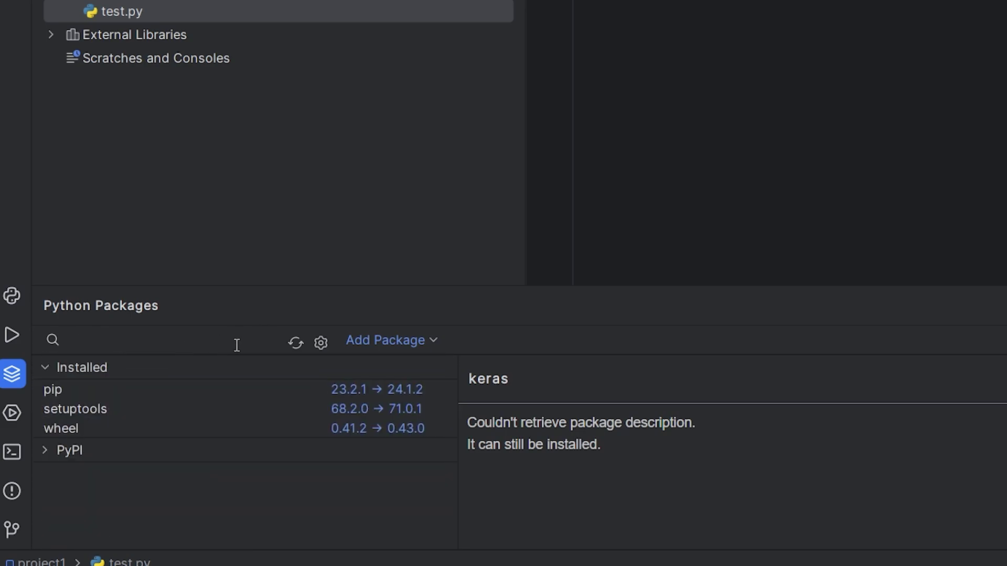
Open a local terminal session for project1.
{"action": "key", "text": "alt+F12"}
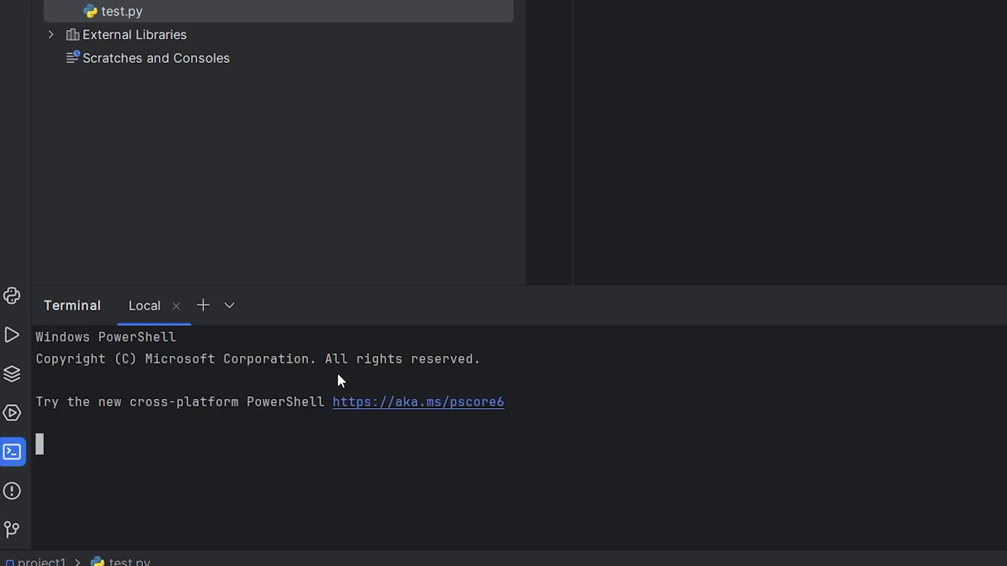